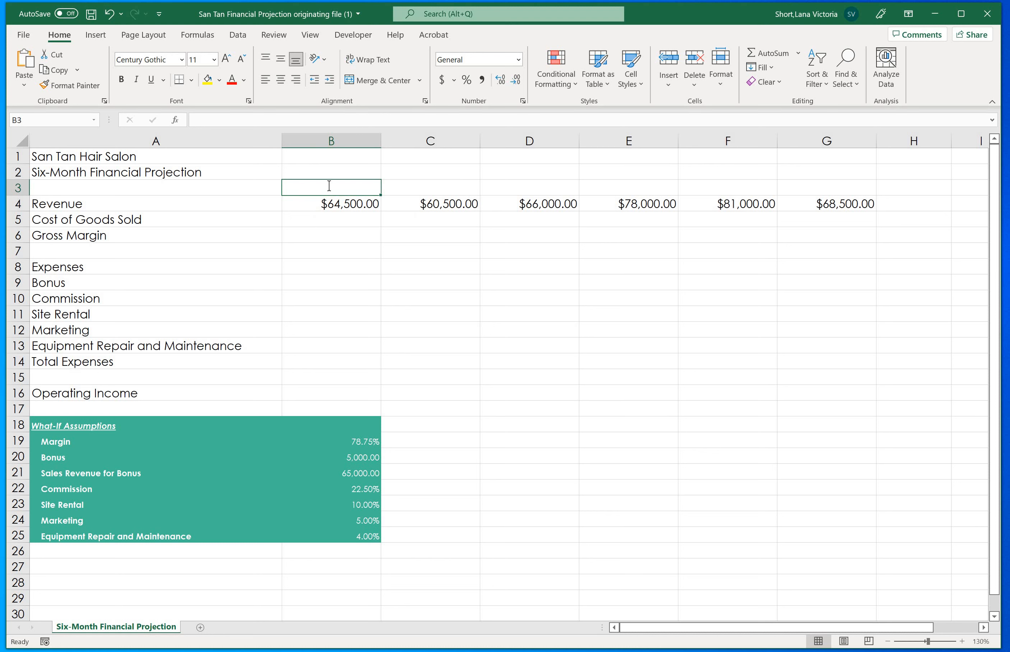
Step: Enter January in B3 and fill the month series across to June in G3
text(Jan)
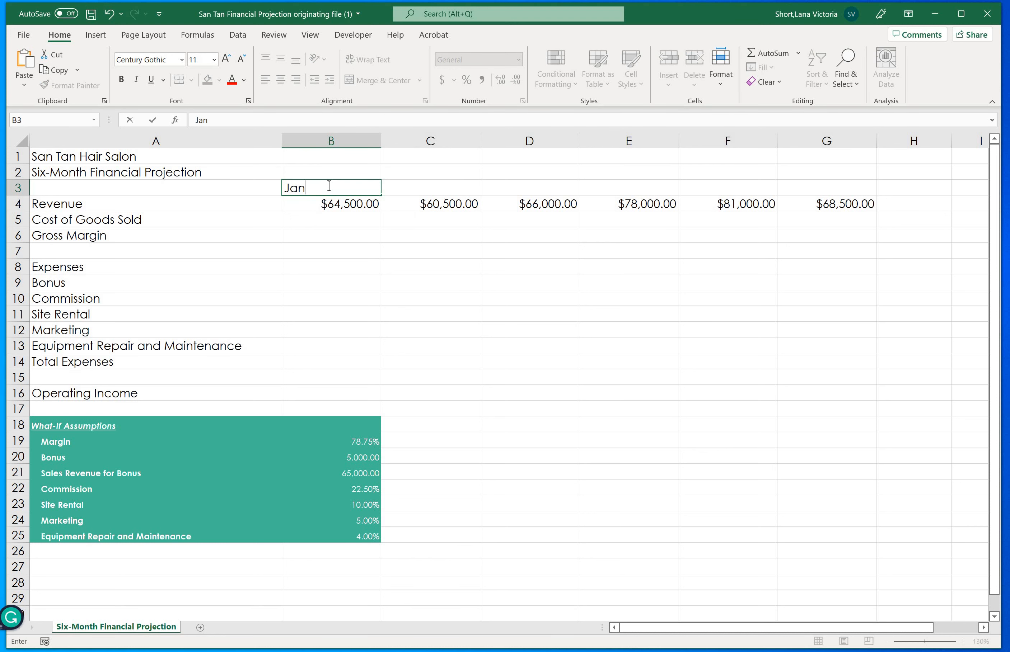
text(uary)
drag(381, 195, 849, 231)
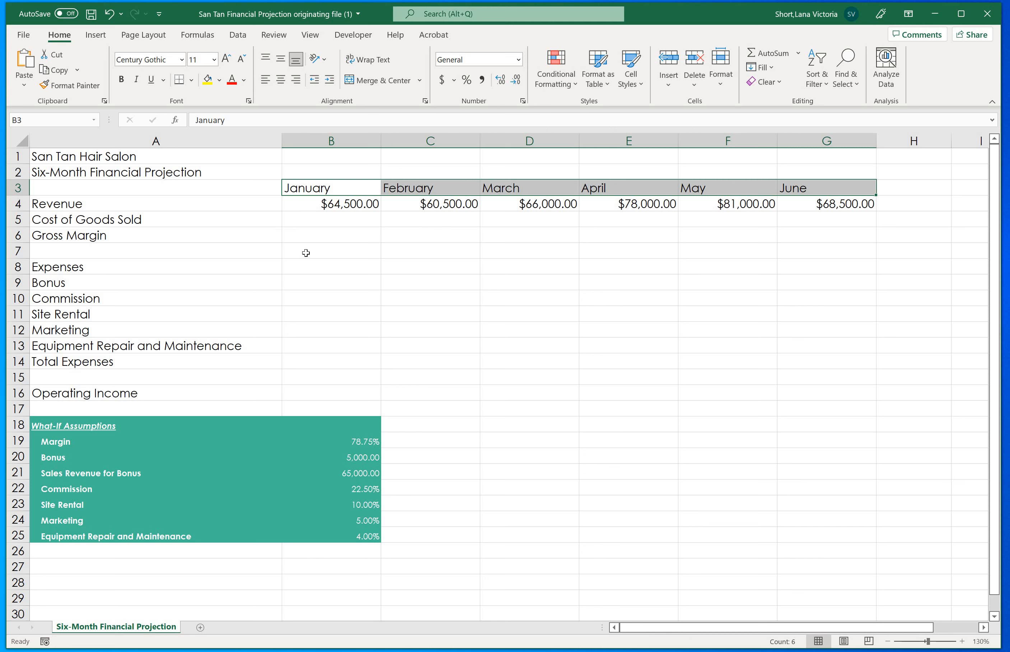
Step: Enter January in B7 and fill the month series across to June in G7
click(305, 253)
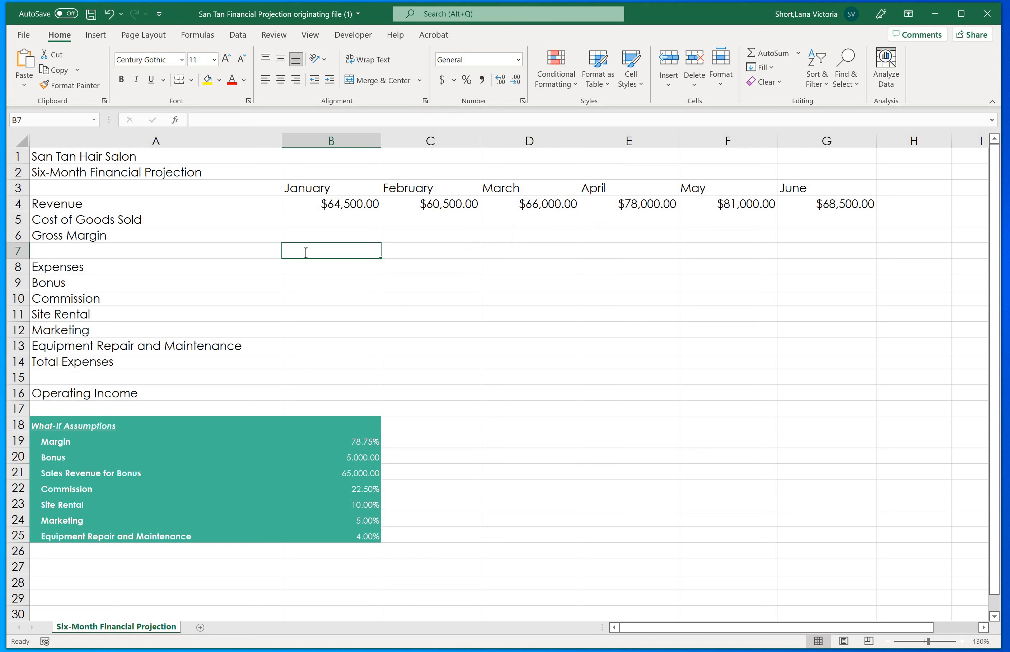
text(Jan)
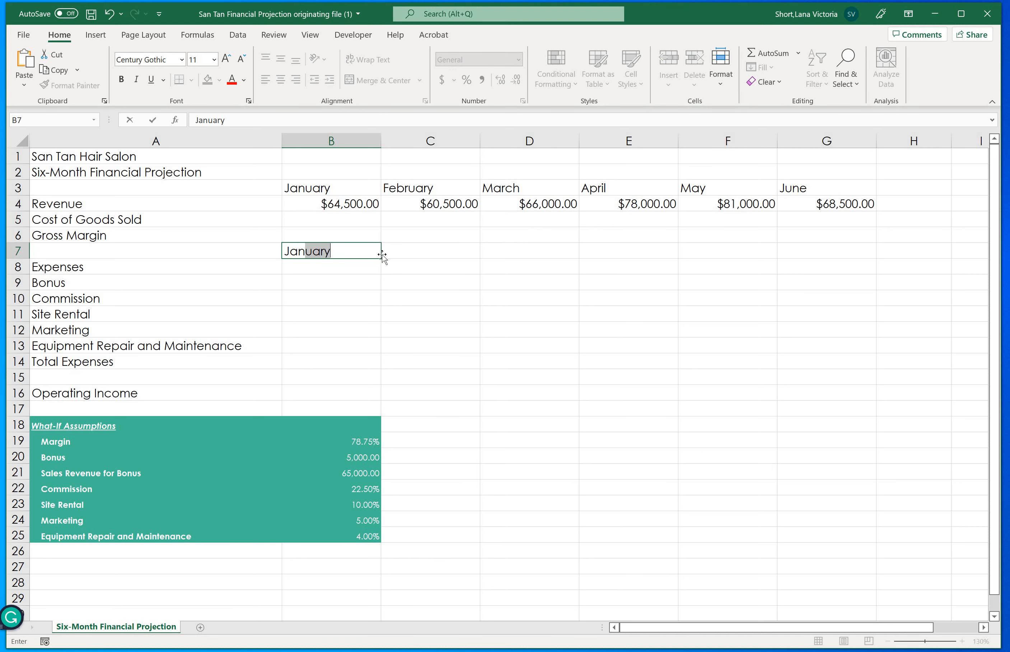
drag(381, 258, 836, 272)
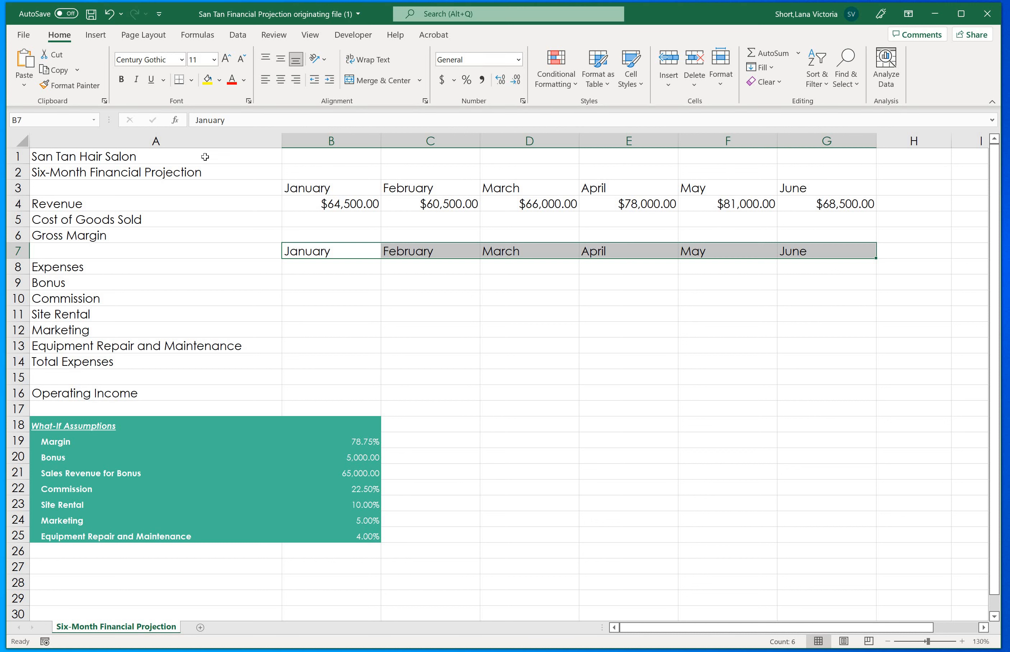
Step: Fill the title cells A1:A2 with Dark Green, Accent 5, Lighter 40%
click(204, 157)
drag(205, 157, 224, 170)
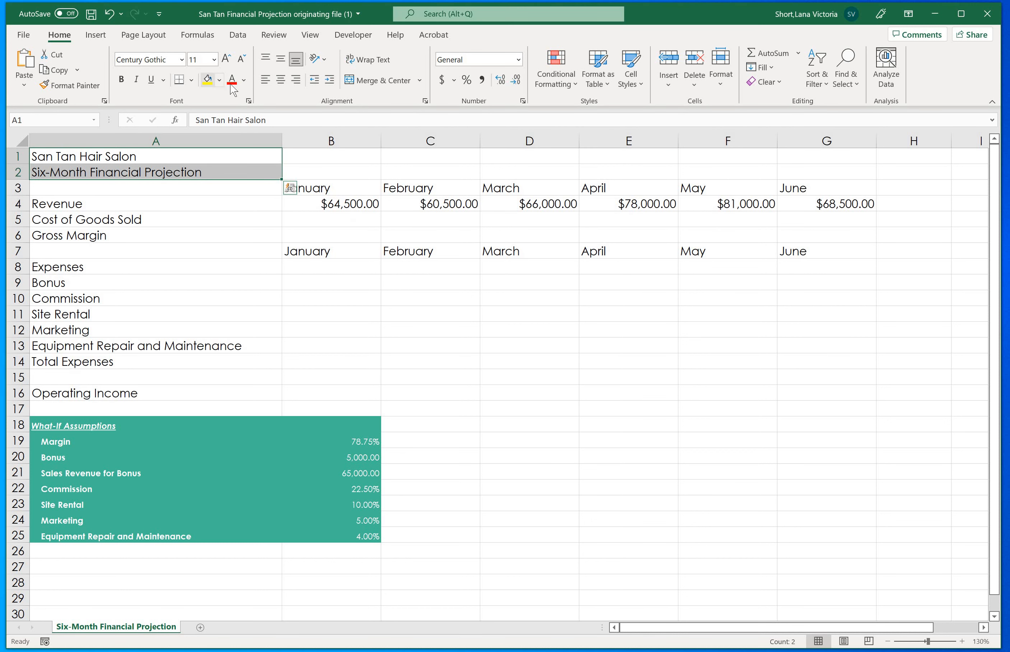
click(220, 80)
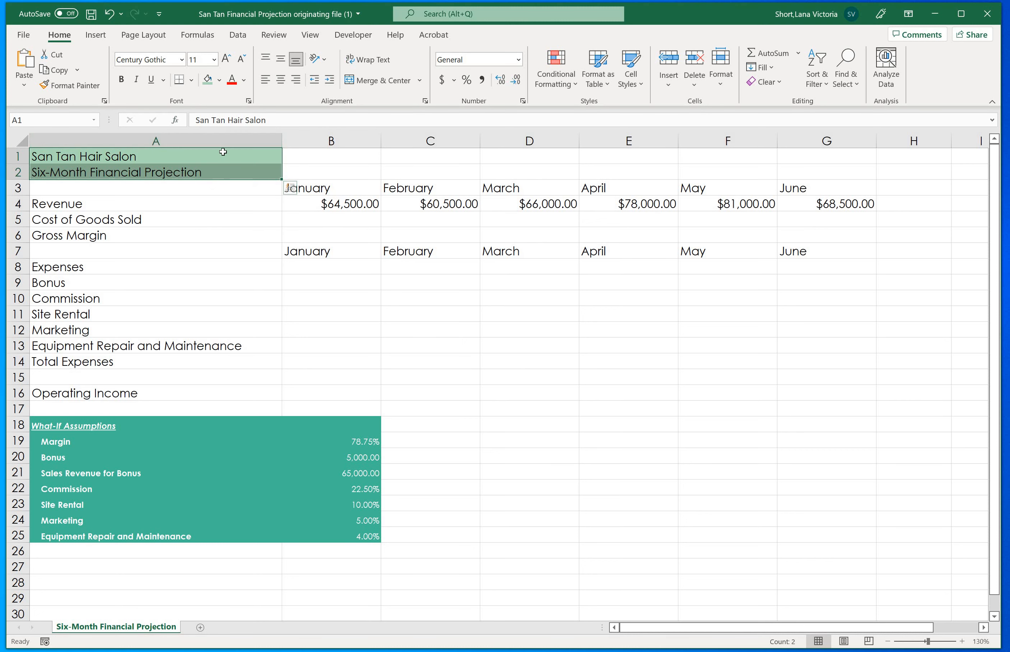
click(219, 80)
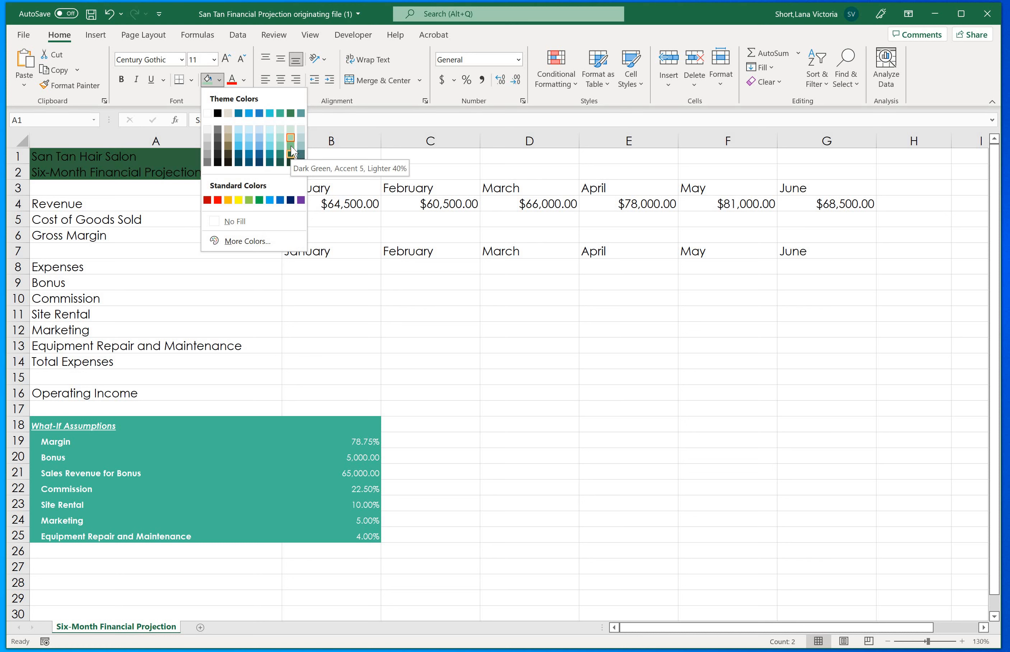
click(290, 139)
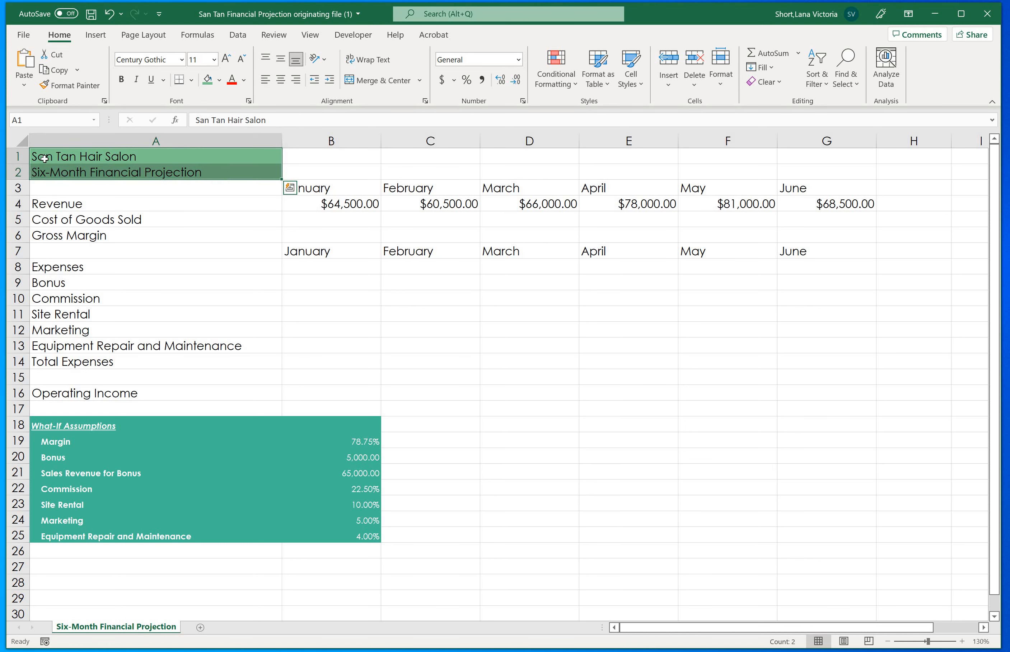
Step: Make the text of the title cells A1:A2 white and bold
key(Down)
drag(209, 163, 209, 172)
click(244, 80)
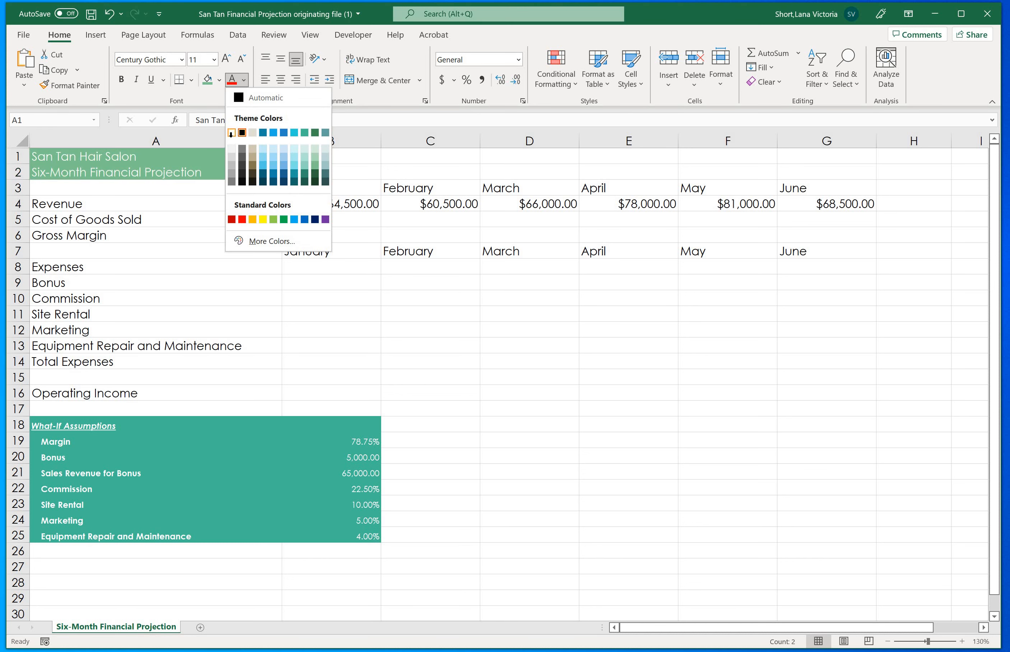
click(231, 133)
key(ctrl+b)
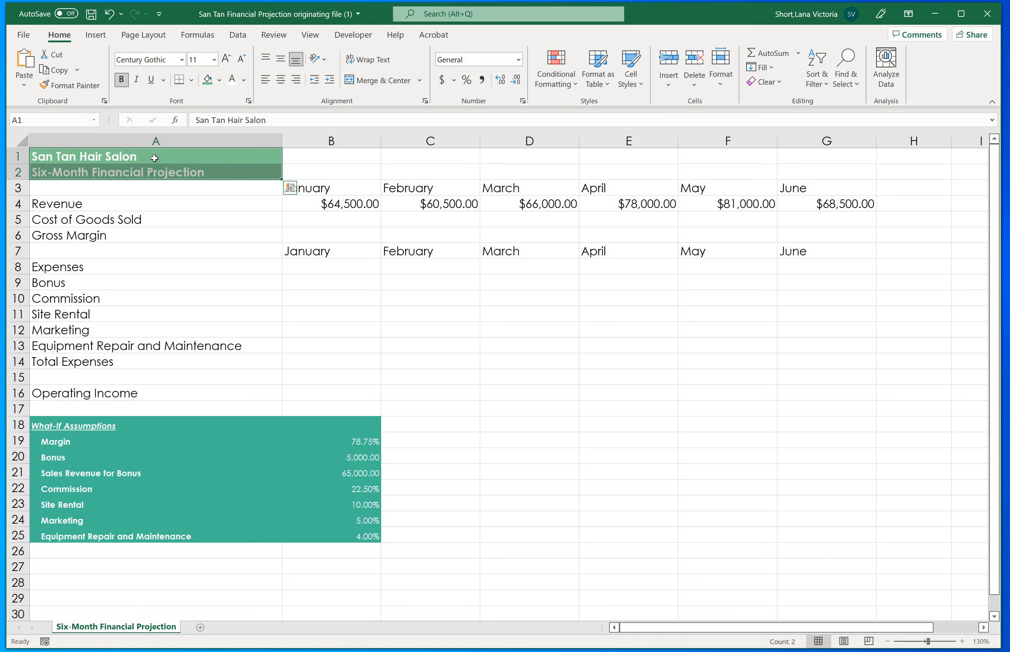
Step: Increase the font size of the San Tan Hair Salon title in A1 to 18
key(ctrl+Home)
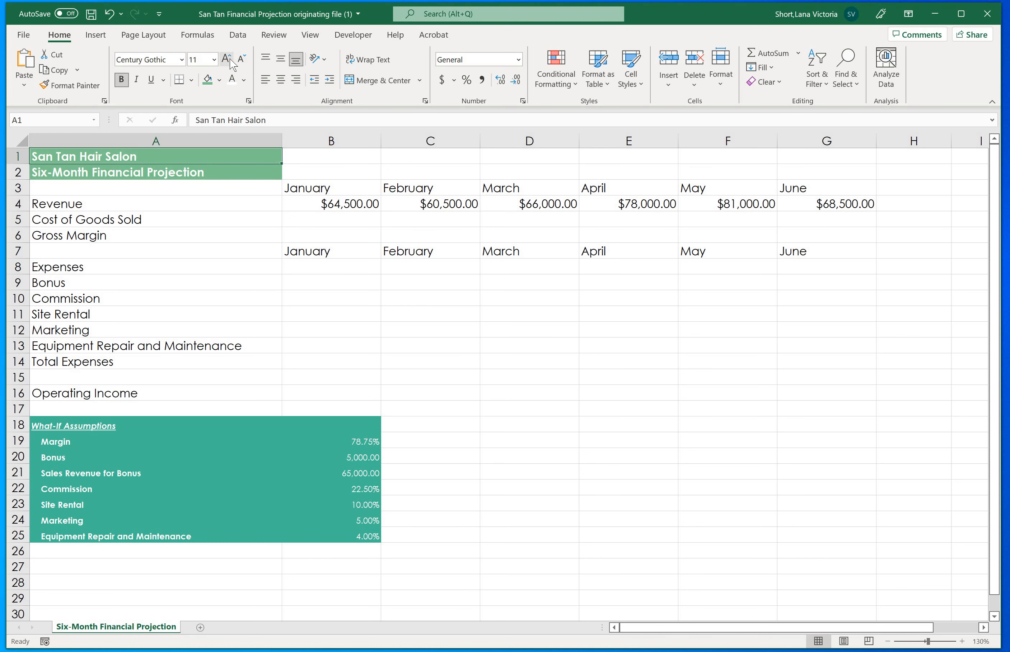
click(229, 59)
click(229, 59)
click(229, 59)
click(229, 60)
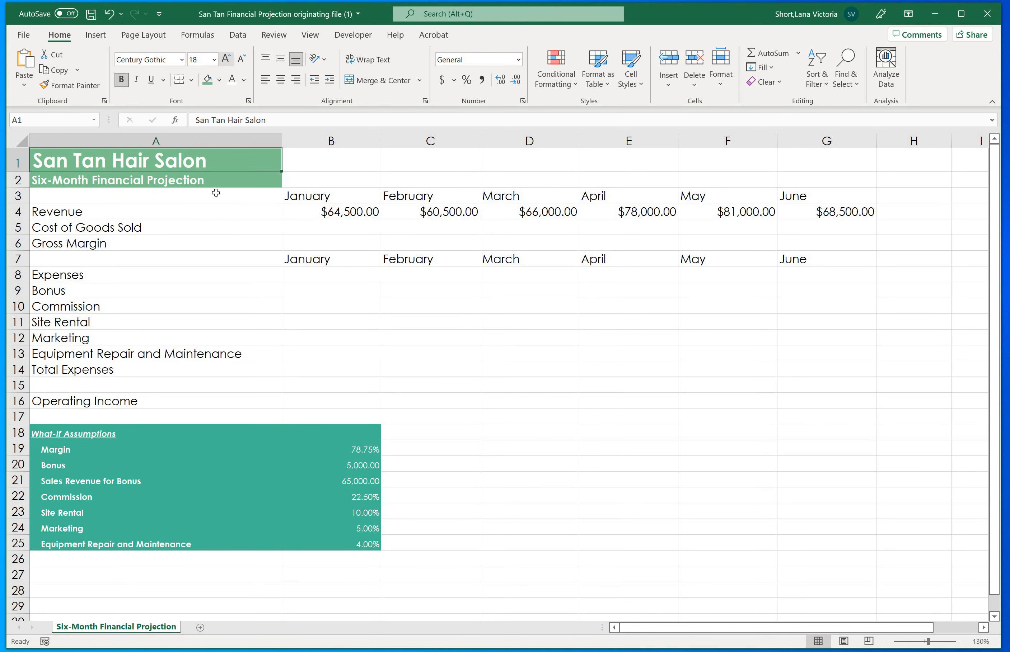
Step: Increase the font size of the Six-Month Financial Projection subtitle in A2 to 14
key(Down)
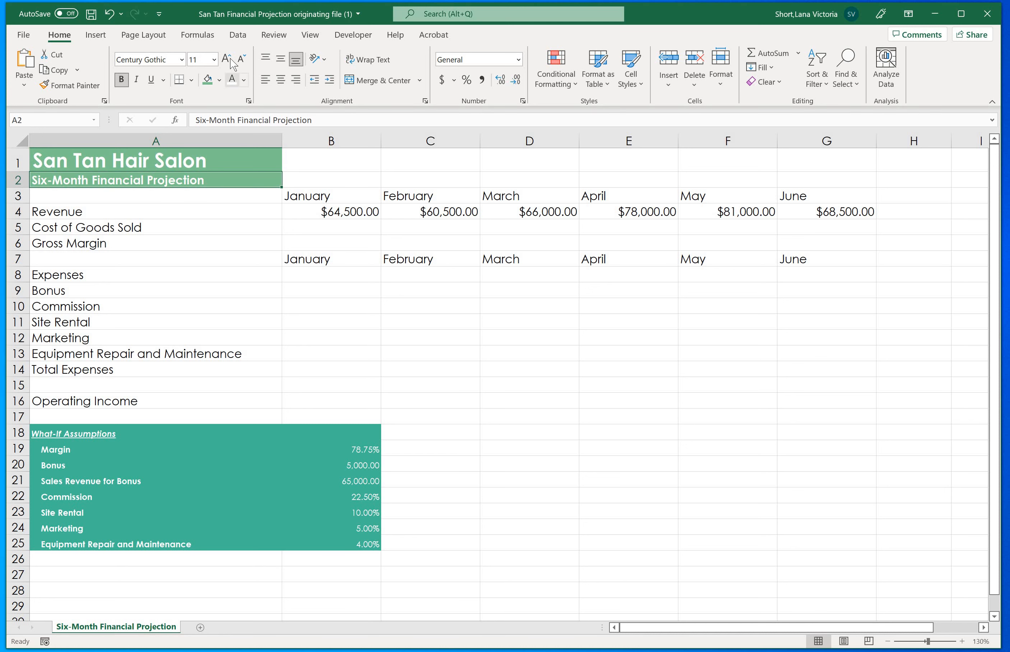
key(ctrl+shift+period)
key(ctrl+shift+period)
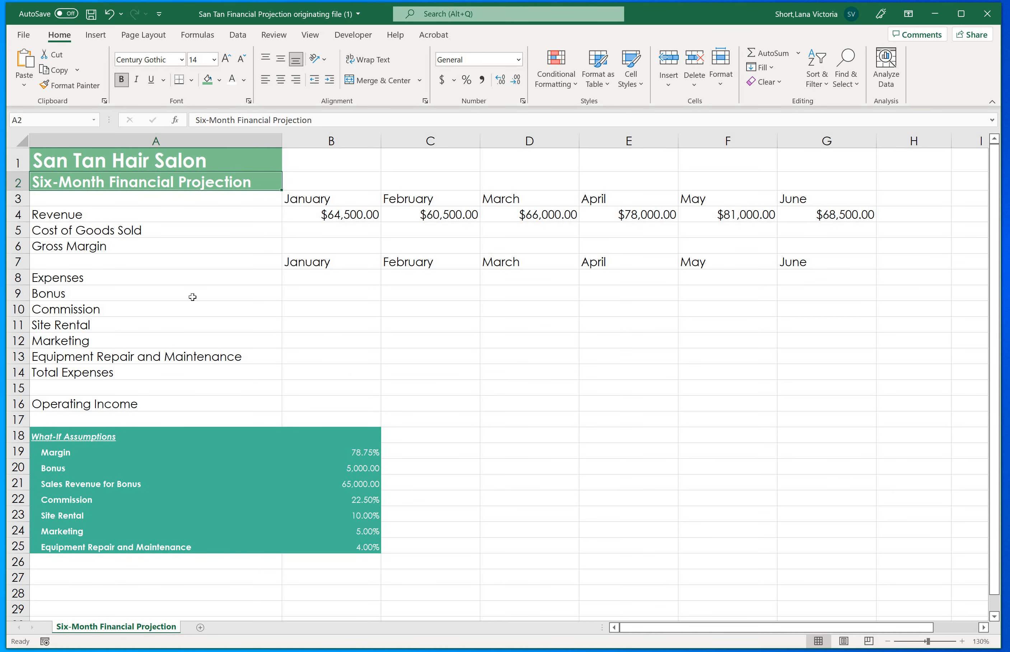
click(331, 387)
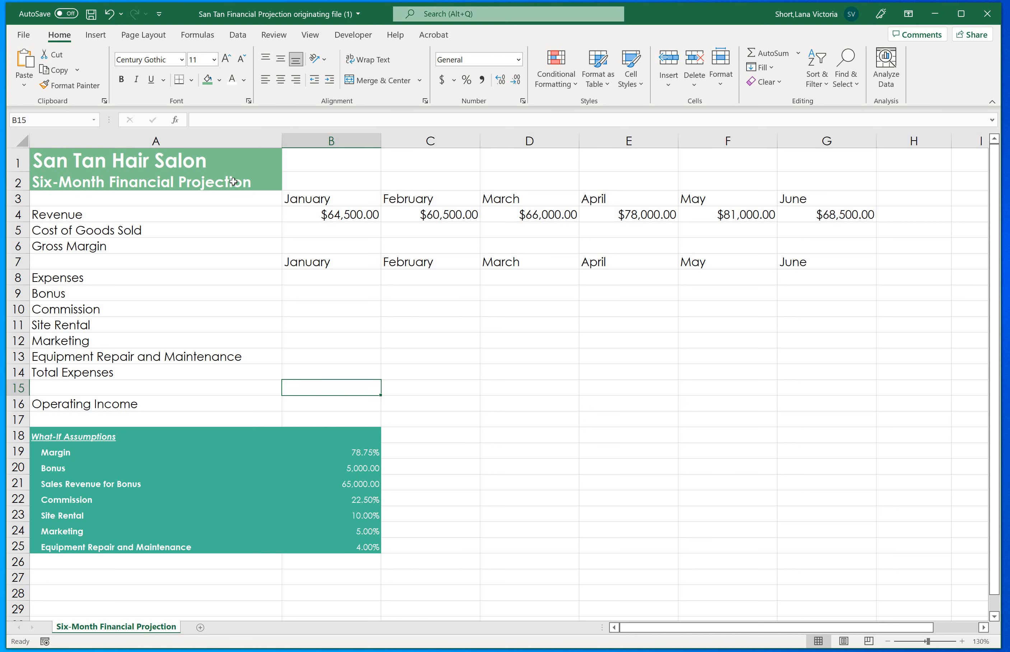
Step: Change the fill color of the title cells A1:A2 to Green, Accent 4, Darker 25%
click(219, 163)
key(shift+Down)
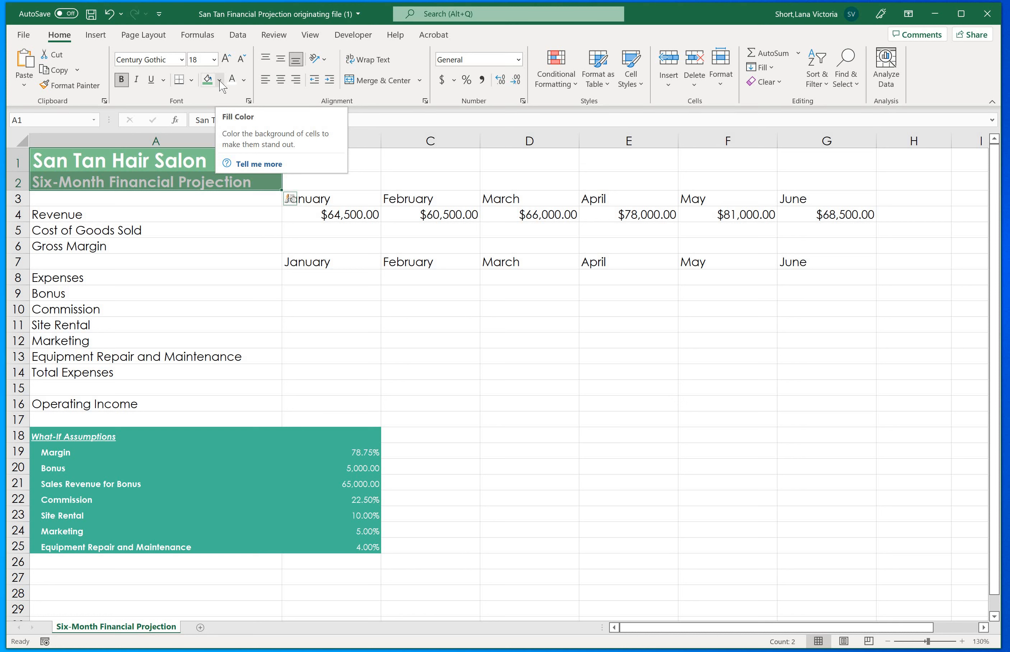
click(219, 81)
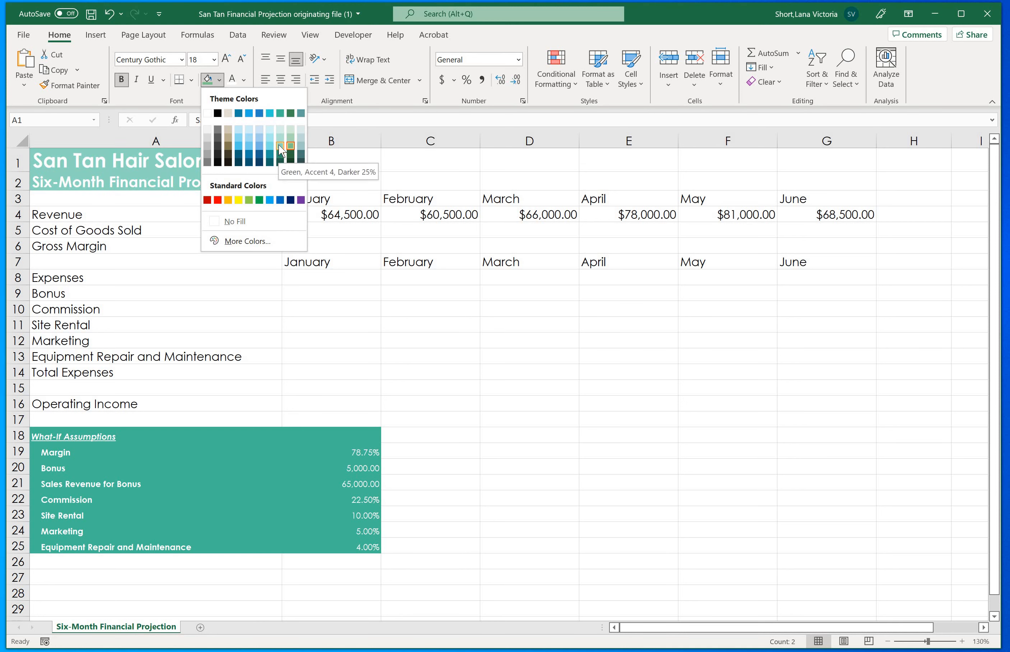
click(280, 154)
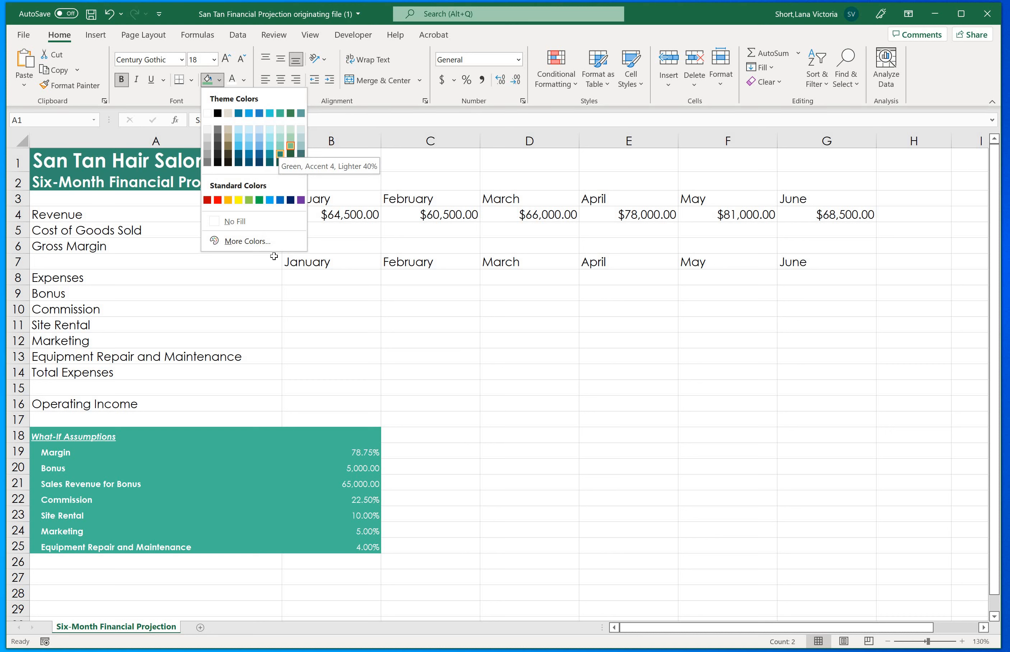
click(273, 258)
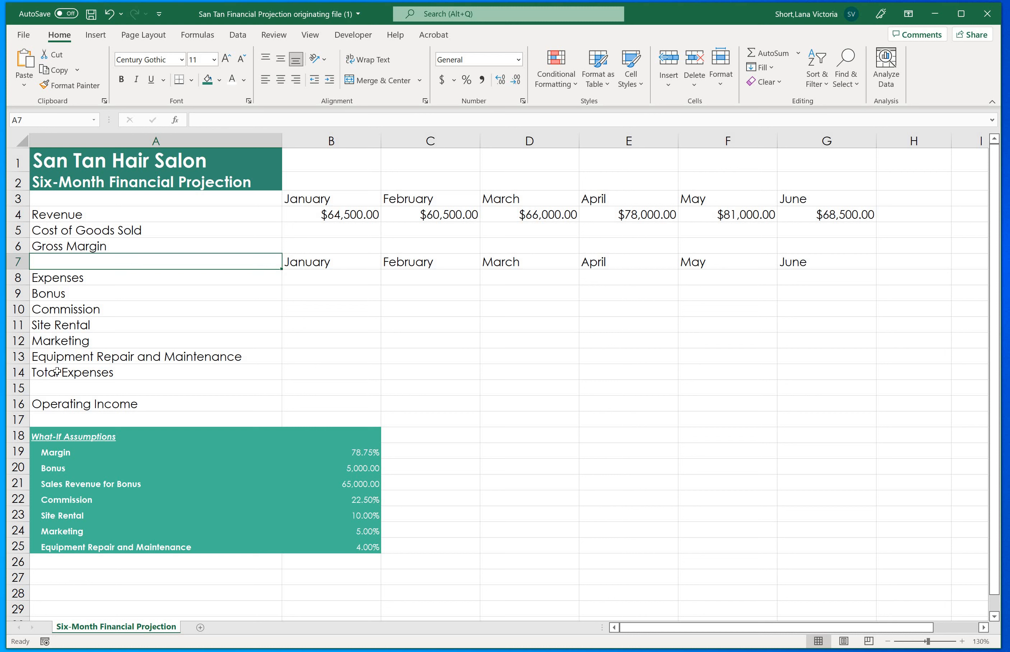
Step: Bold the Revenue, Gross Margin, Expenses, Total Expenses and Operating Income labels in column A
click(58, 215)
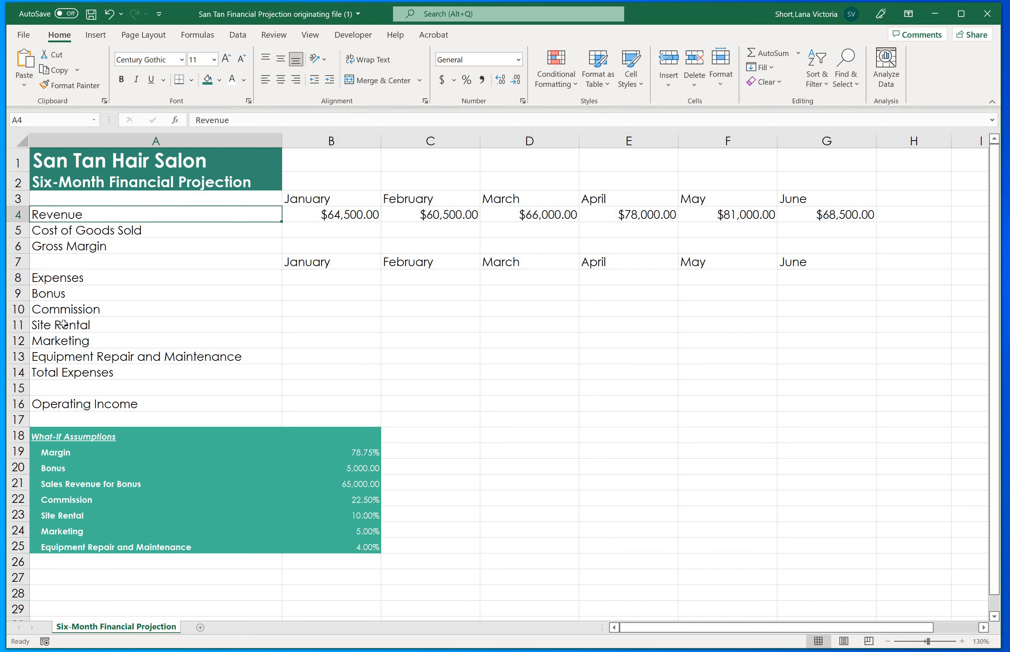
ctrl+click(63, 248)
ctrl+click(46, 279)
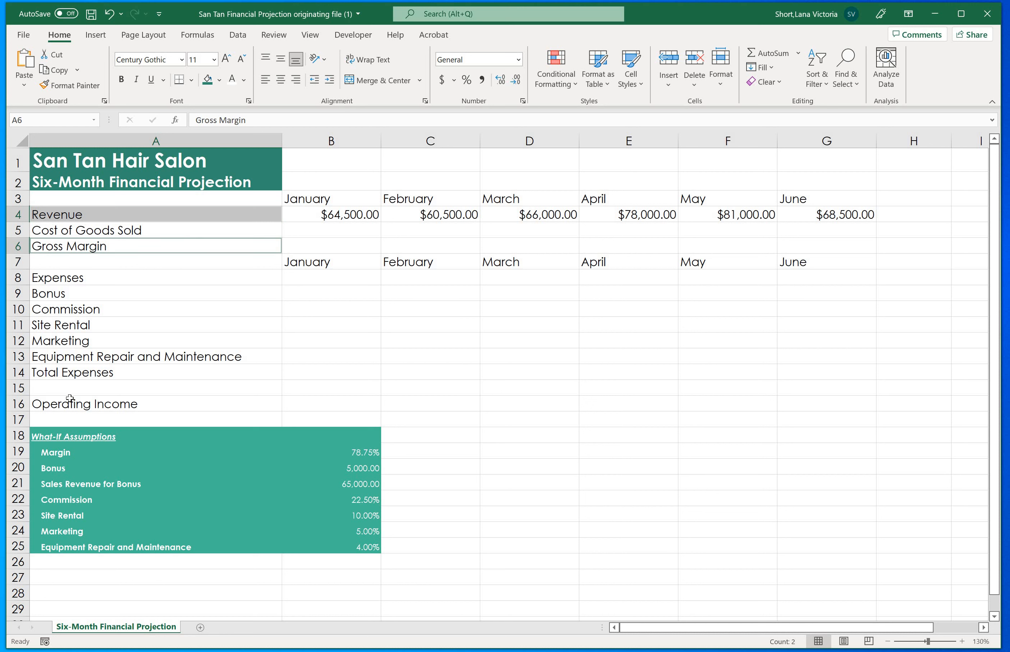
ctrl+click(68, 373)
ctrl+click(68, 406)
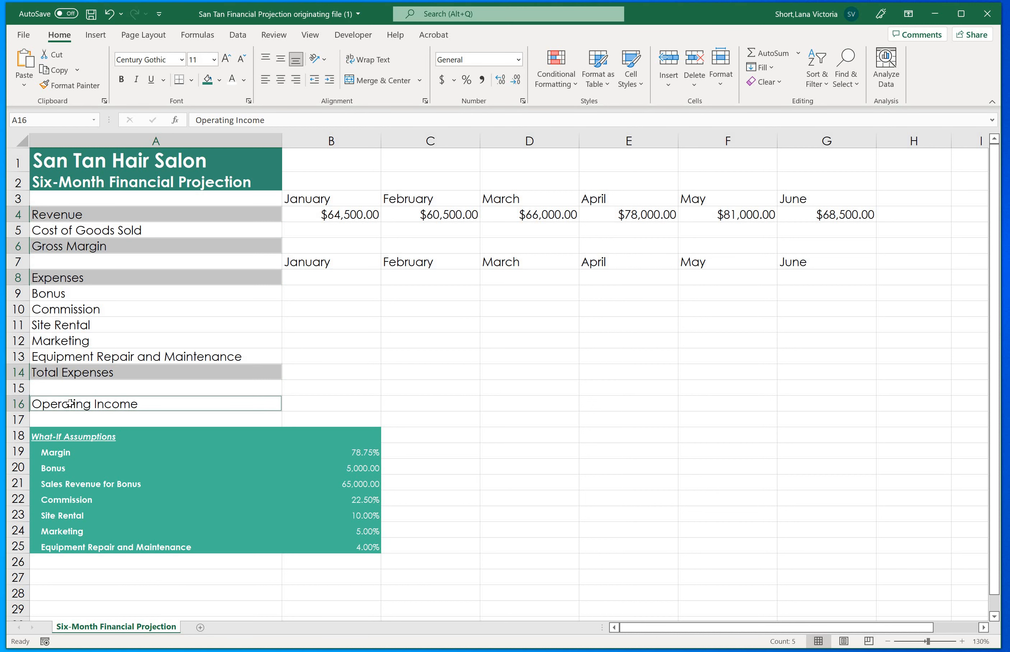
key(ctrl+b)
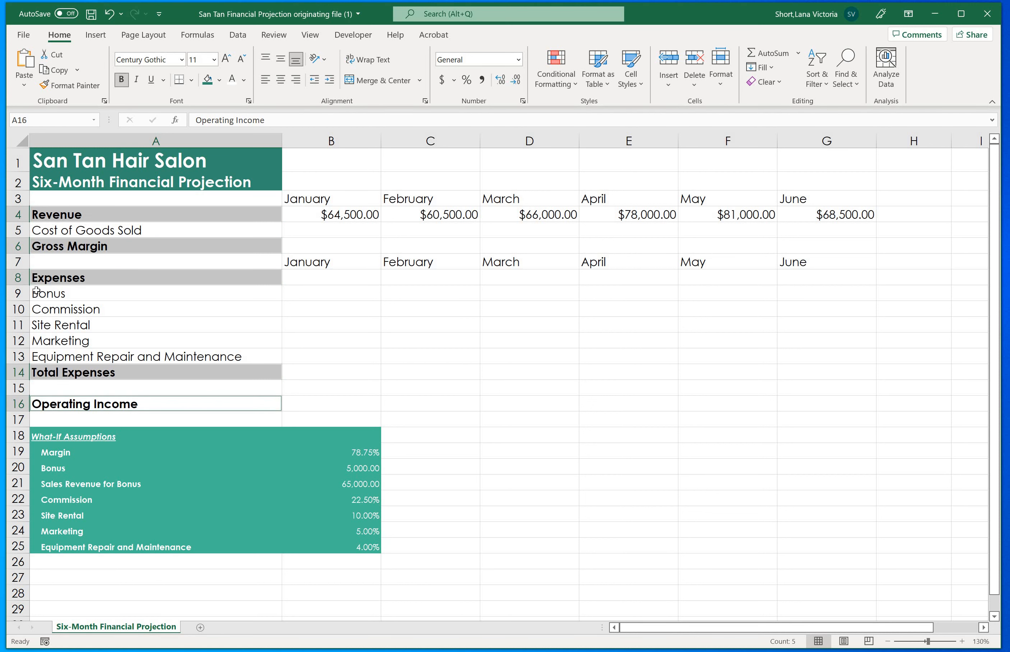
Step: Indent the Cost of Goods Sold label and the five expense labels from Bonus to Equipment Repair and Maintenance one level
click(47, 232)
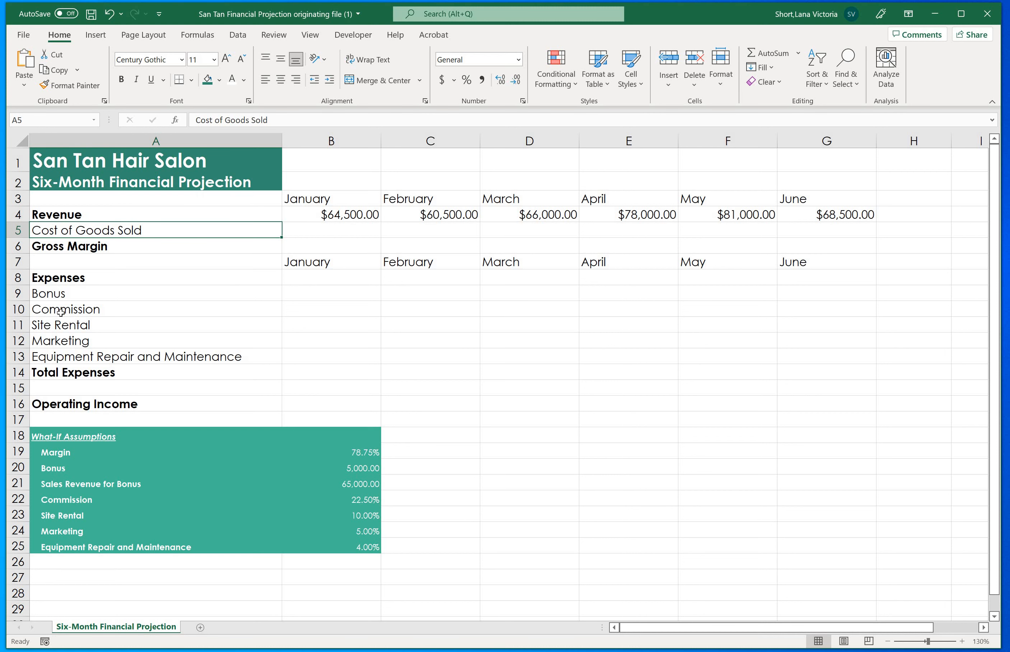
ctrl+click(63, 293)
ctrl+click(63, 309)
ctrl+click(63, 325)
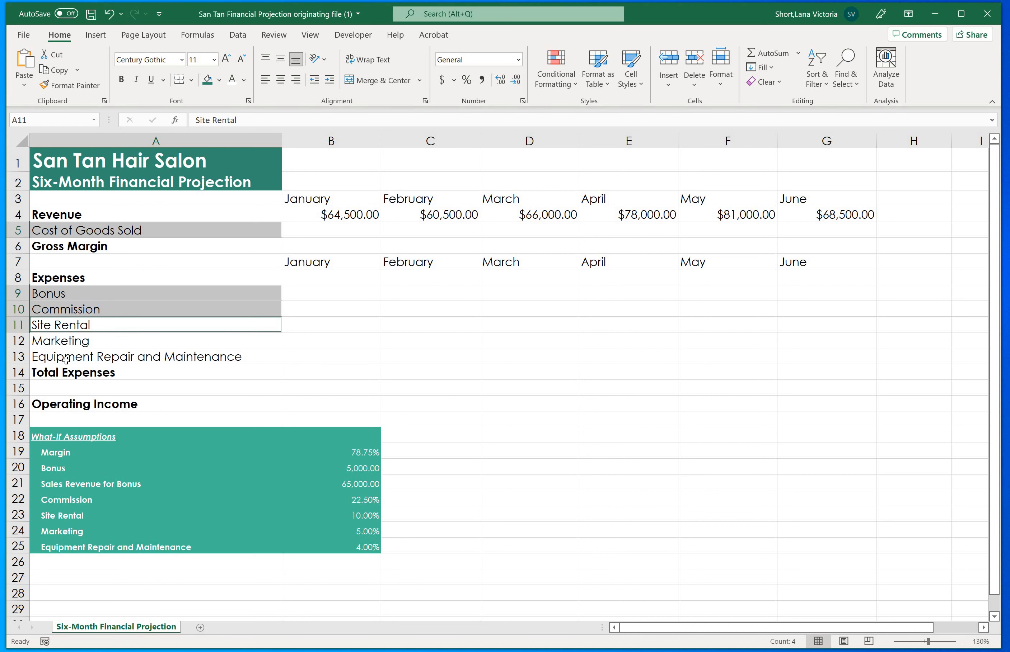
ctrl+click(64, 341)
ctrl+click(157, 357)
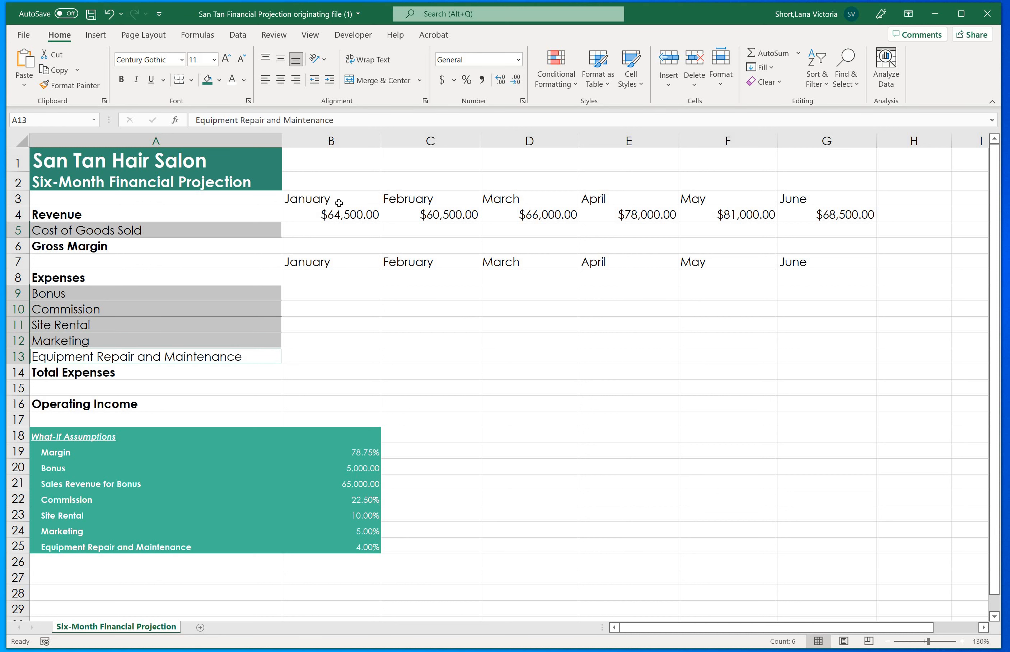
click(330, 80)
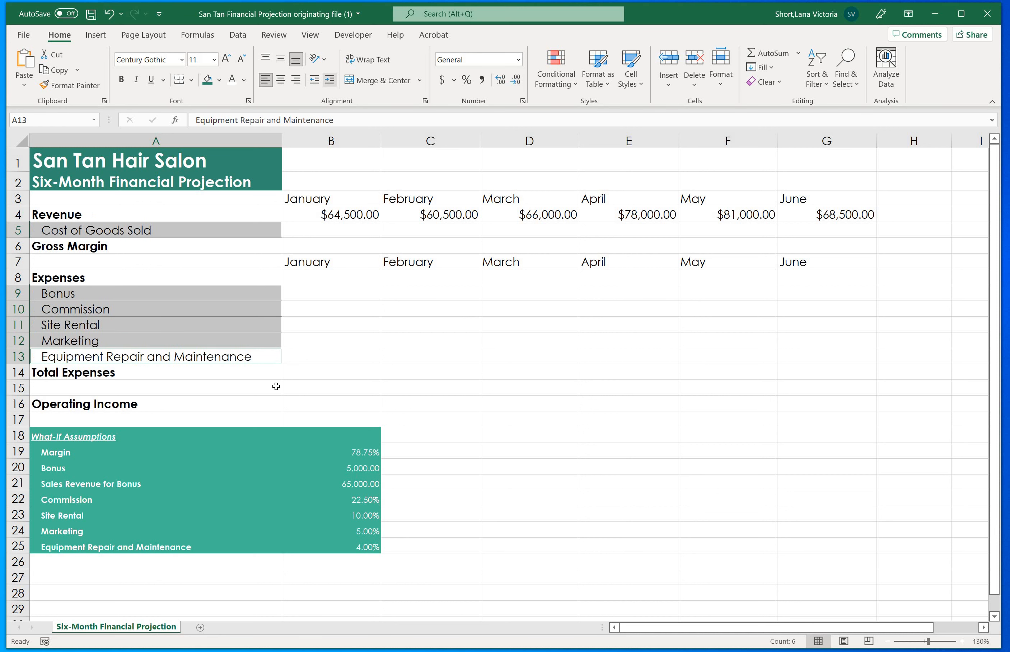
click(159, 388)
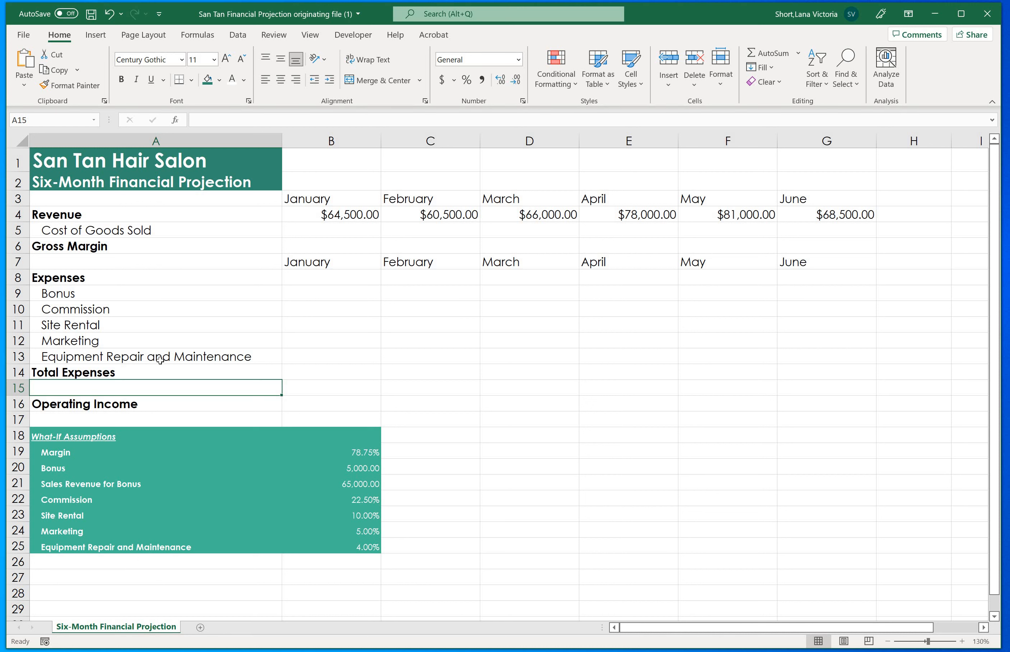
Step: Enter the formula =B4*B25 in B13 to calculate January's Equipment Repair and Maintenance expense
click(330, 357)
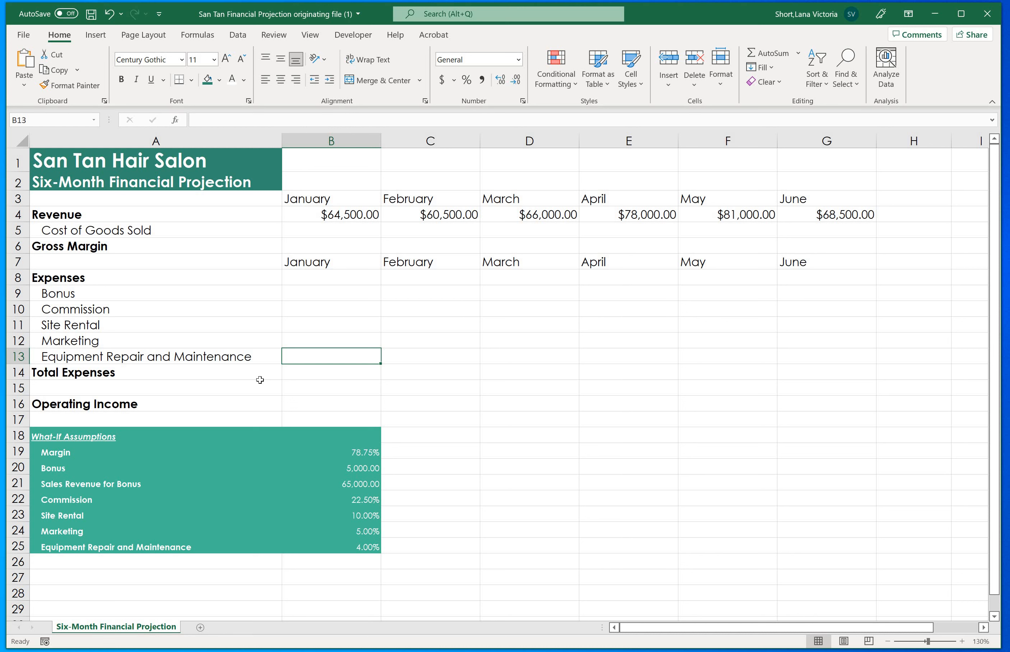
text(=)
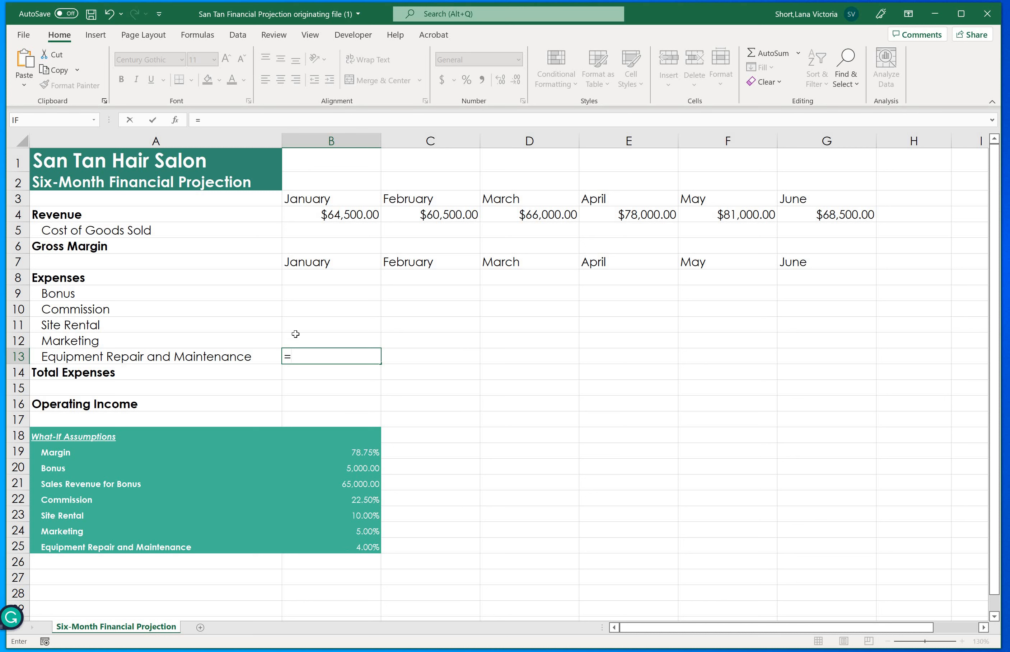
click(339, 217)
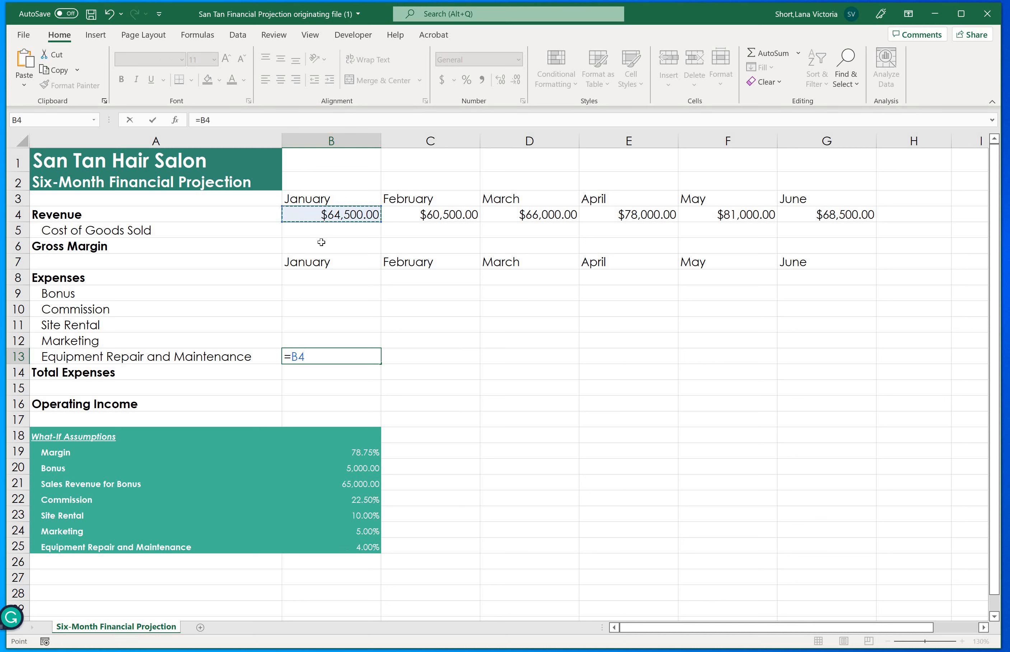
text(*)
click(365, 549)
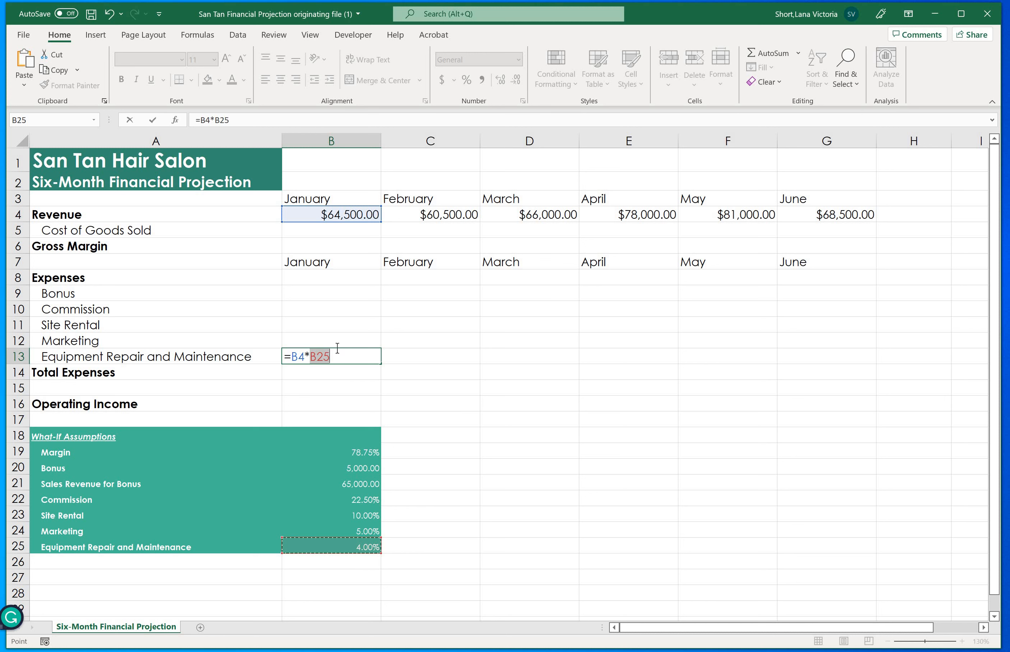
key(F2)
Step: Copy the Equipment Repair and Maintenance formula from B13 across to June in G13
drag(743, 369, 838, 365)
drag(779, 409, 613, 498)
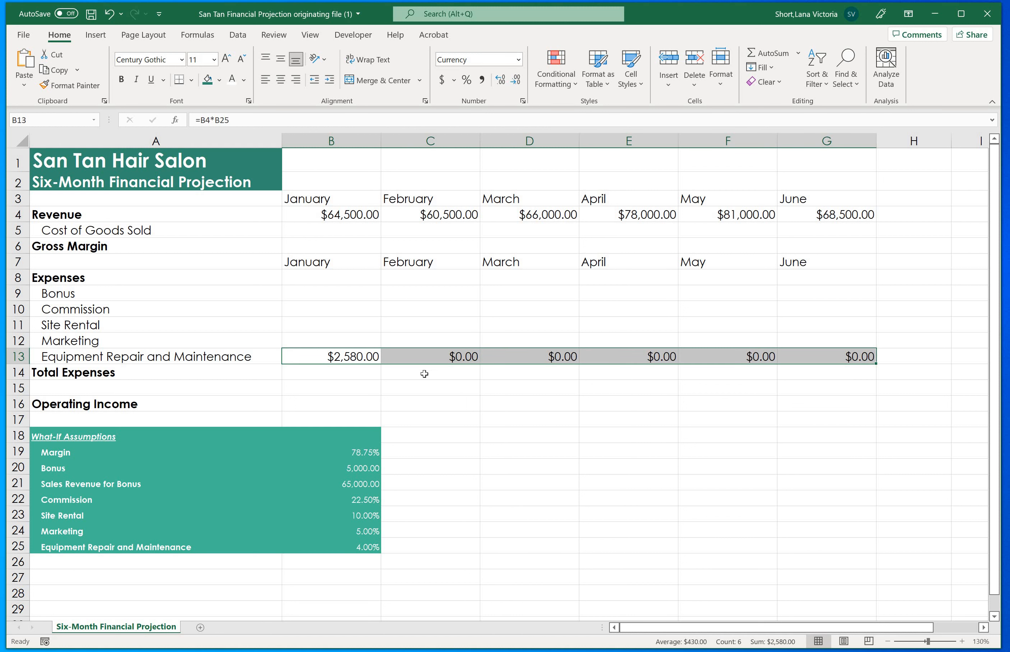
click(344, 359)
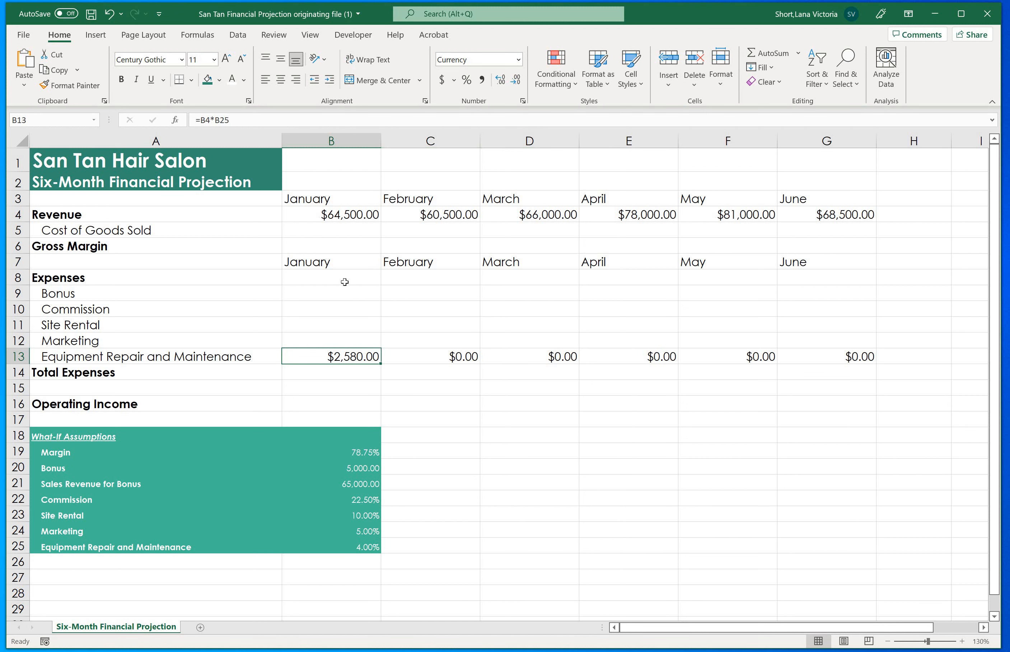
Step: Examine the cell references in the January and February Equipment Repair and Maintenance formulas in B13 and C13
click(245, 119)
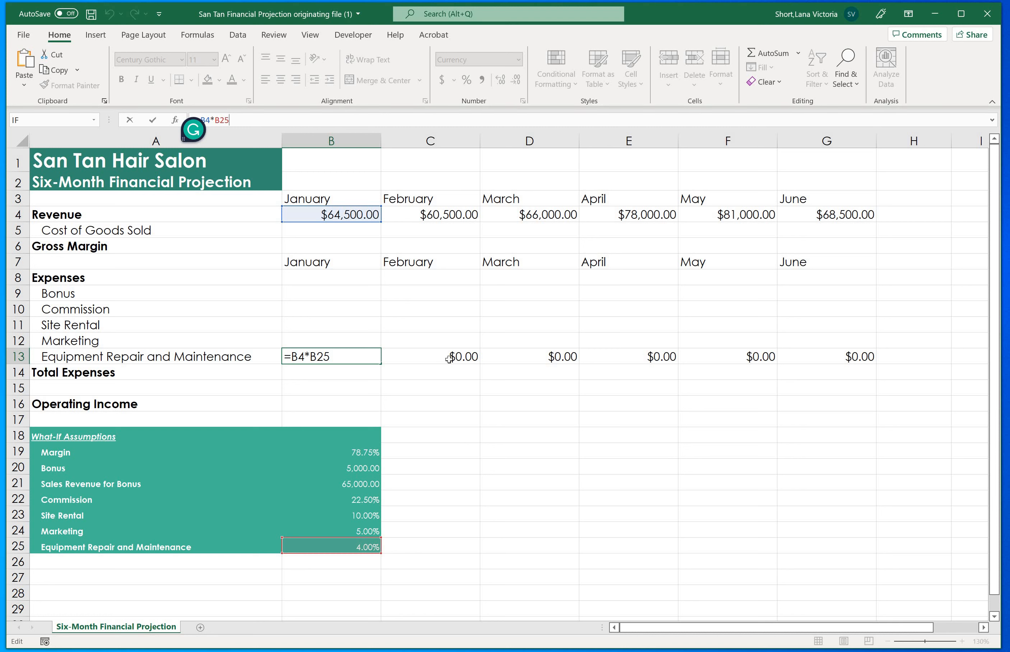
key(Tab)
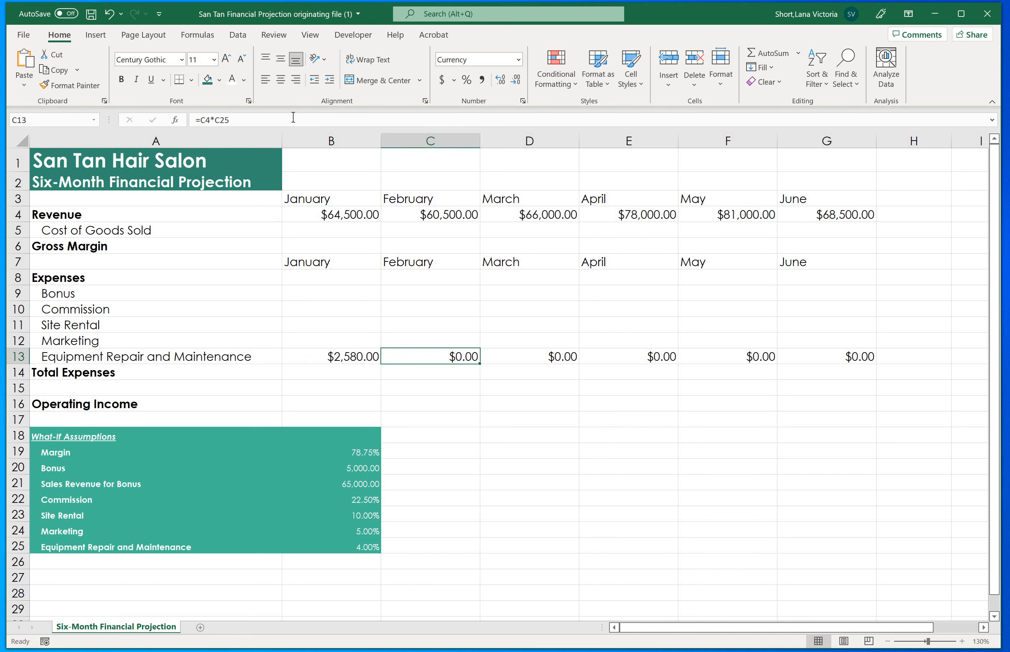
click(292, 118)
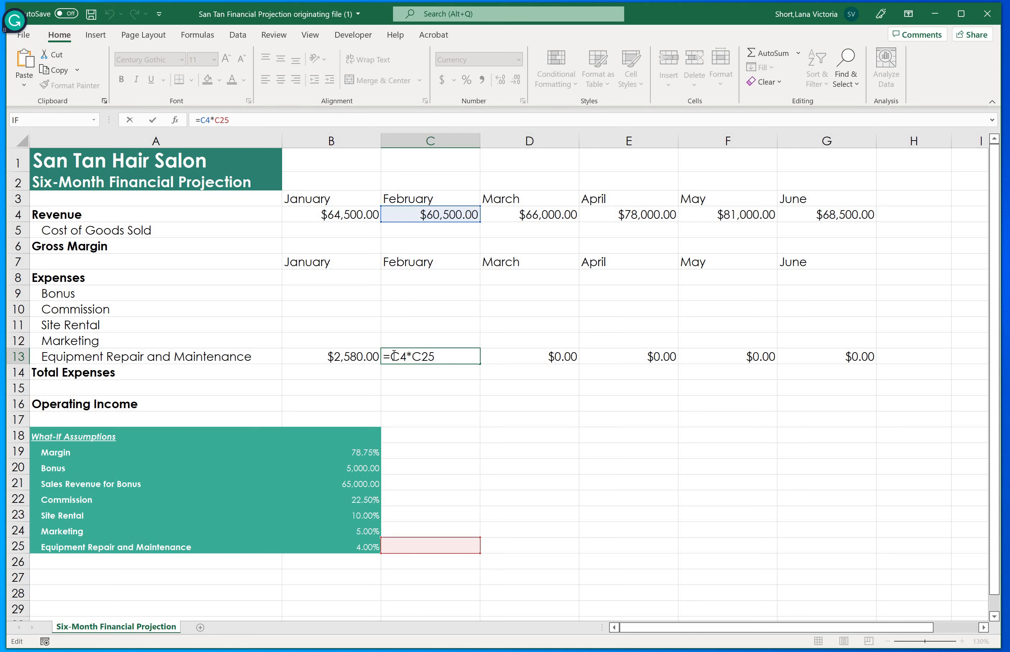
Step: Make the B25 reference absolute in B13 so January's Equipment Repair and Maintenance formula reads =B4*$B$25
click(357, 357)
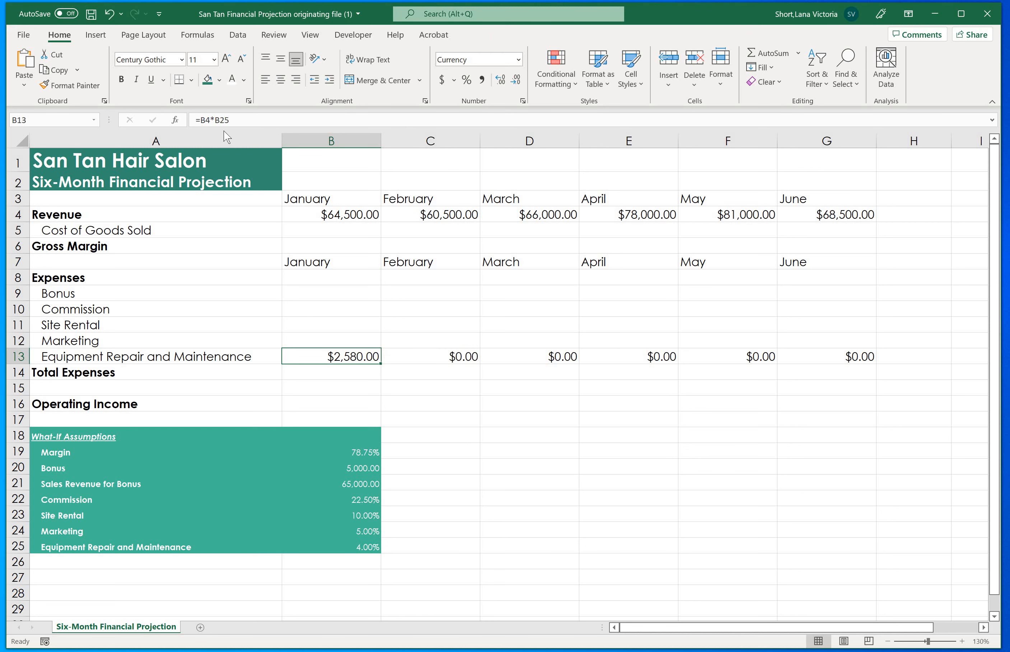
double_click(316, 356)
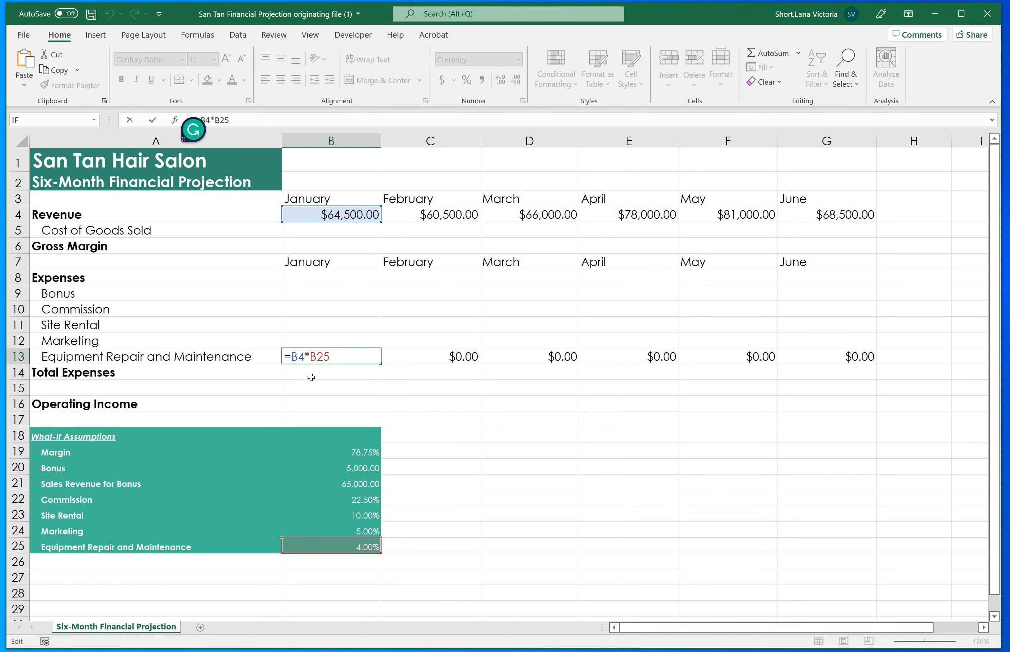
text($)
click(323, 354)
text($)
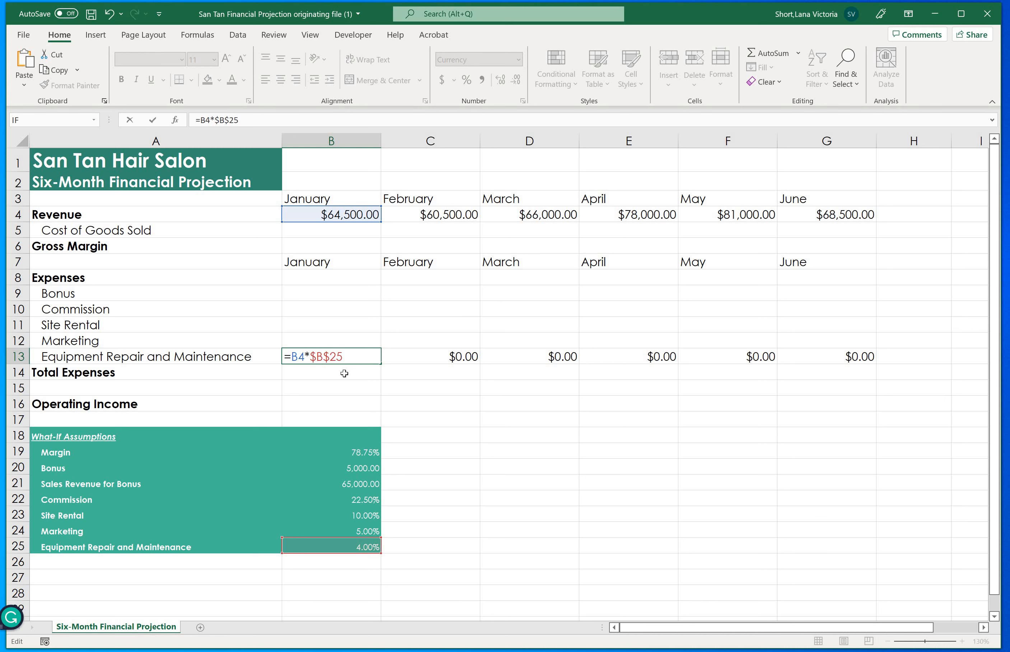
key(Return)
Step: Copy the corrected Equipment Repair and Maintenance formula from B13 across to G13 and check the March formula in D13
click(379, 363)
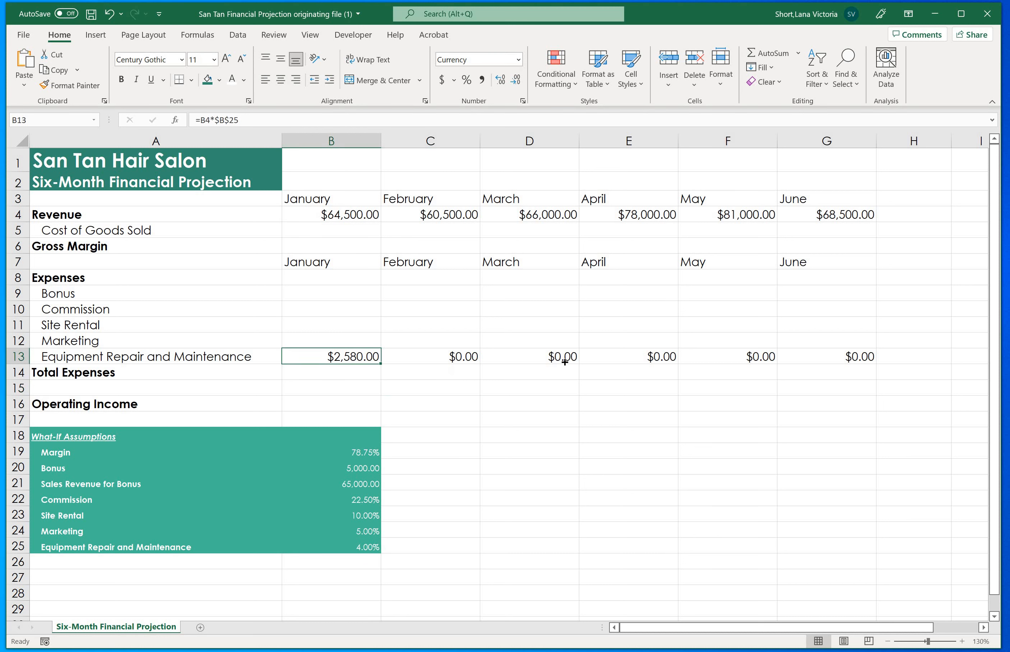
drag(866, 362, 856, 365)
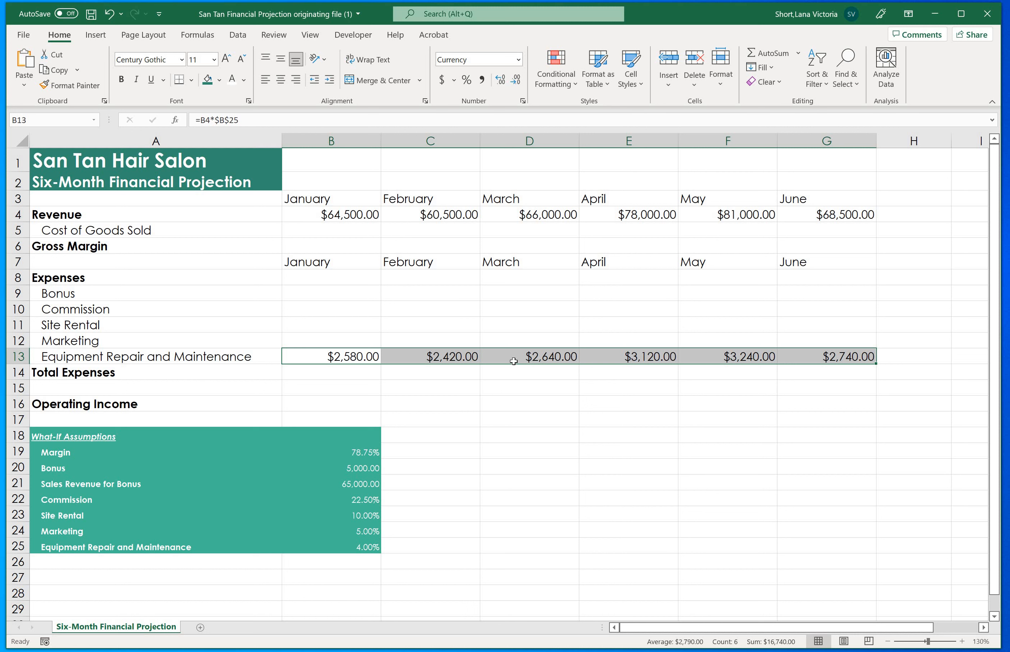
click(515, 361)
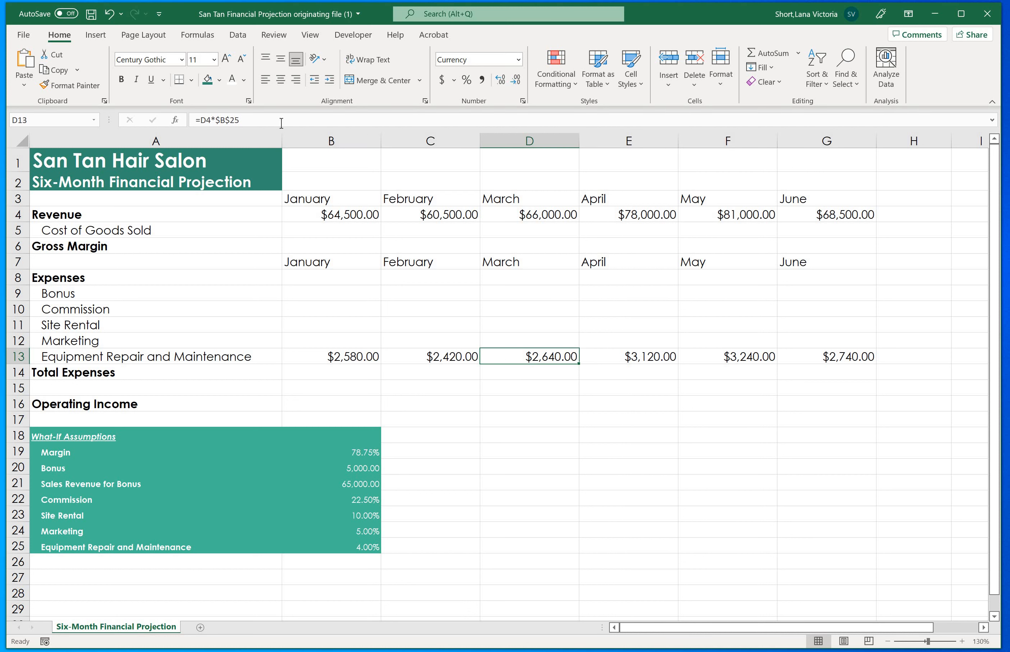
key(F2)
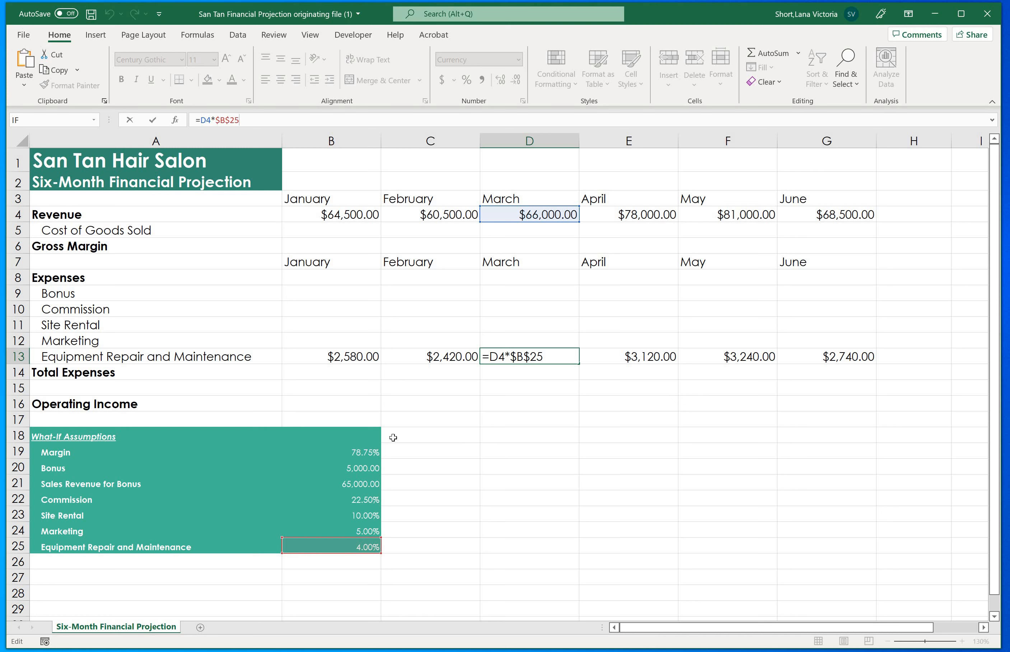
Step: Enter the formula =B4*$B$24 in B12 to calculate January's Marketing expense
click(338, 341)
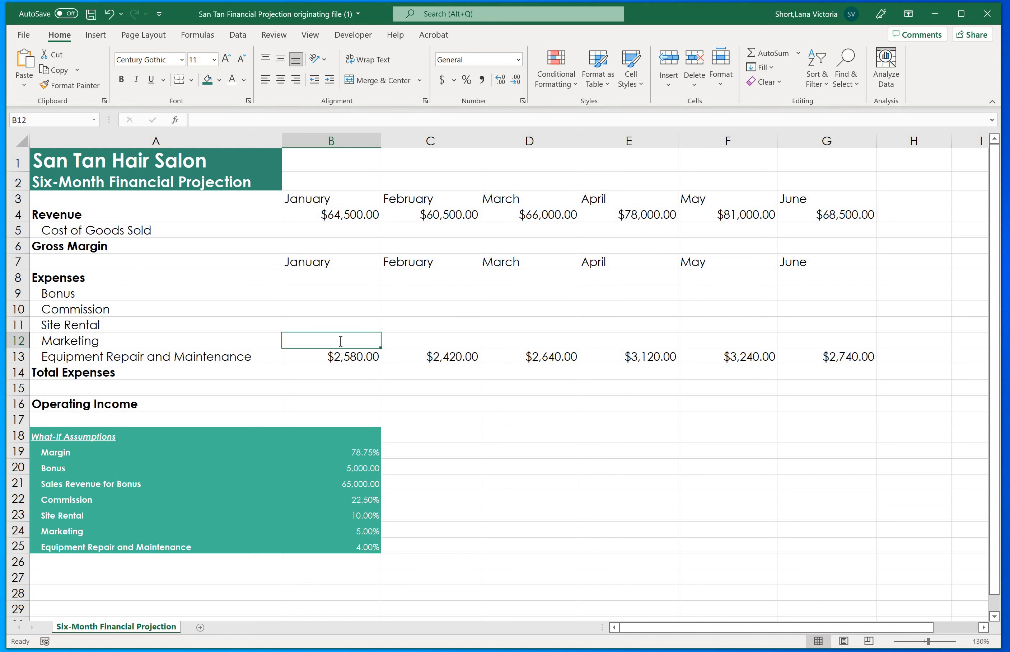
text(=)
click(342, 216)
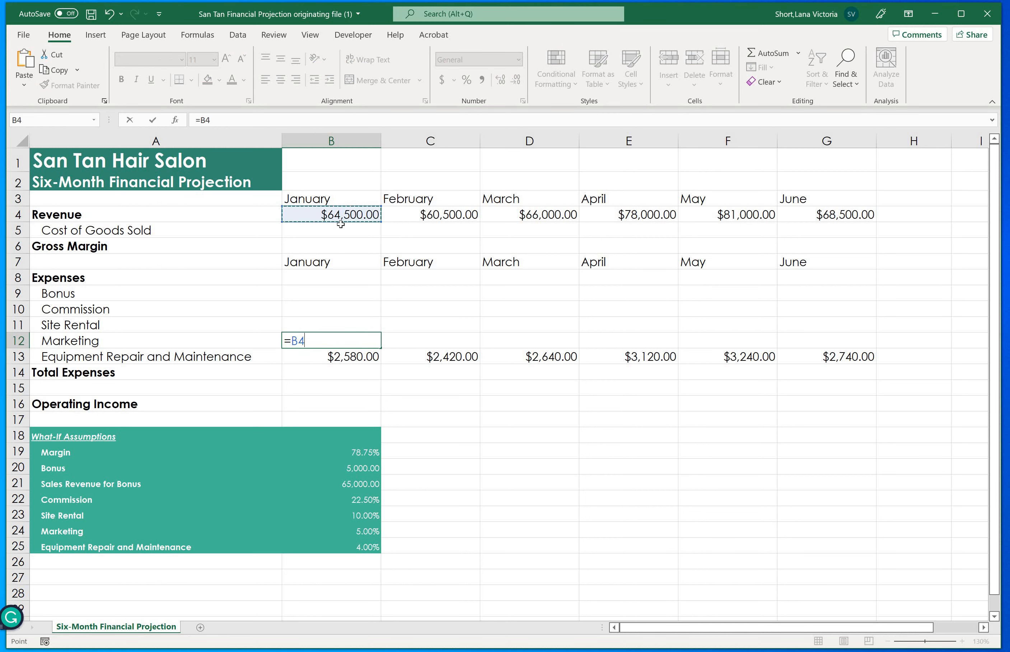
text(*)
click(365, 536)
click(310, 340)
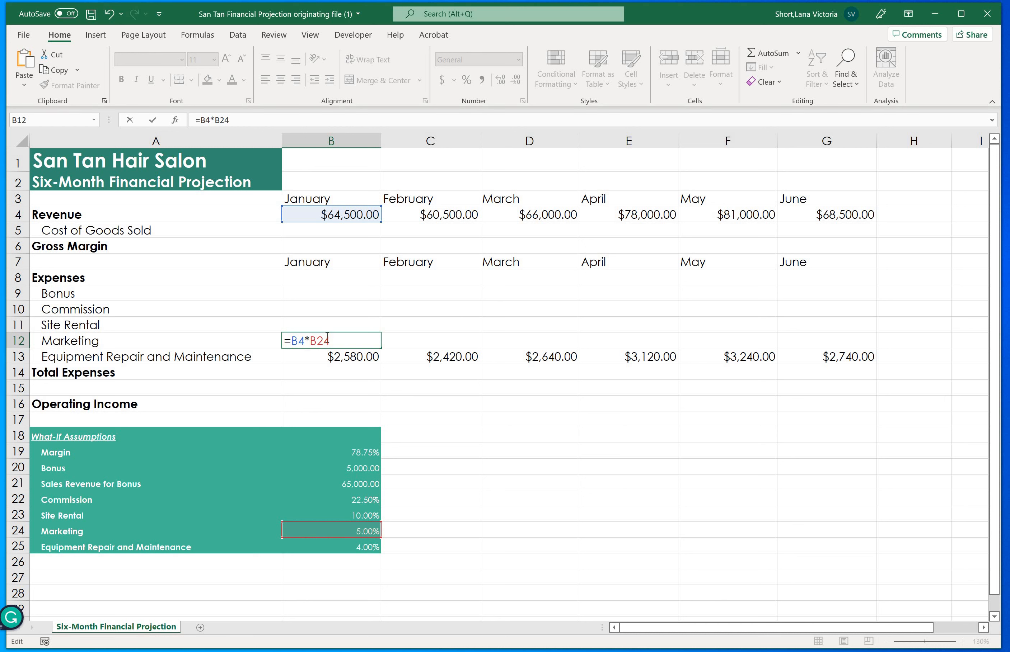
text($)
key(Right)
text($)
click(393, 370)
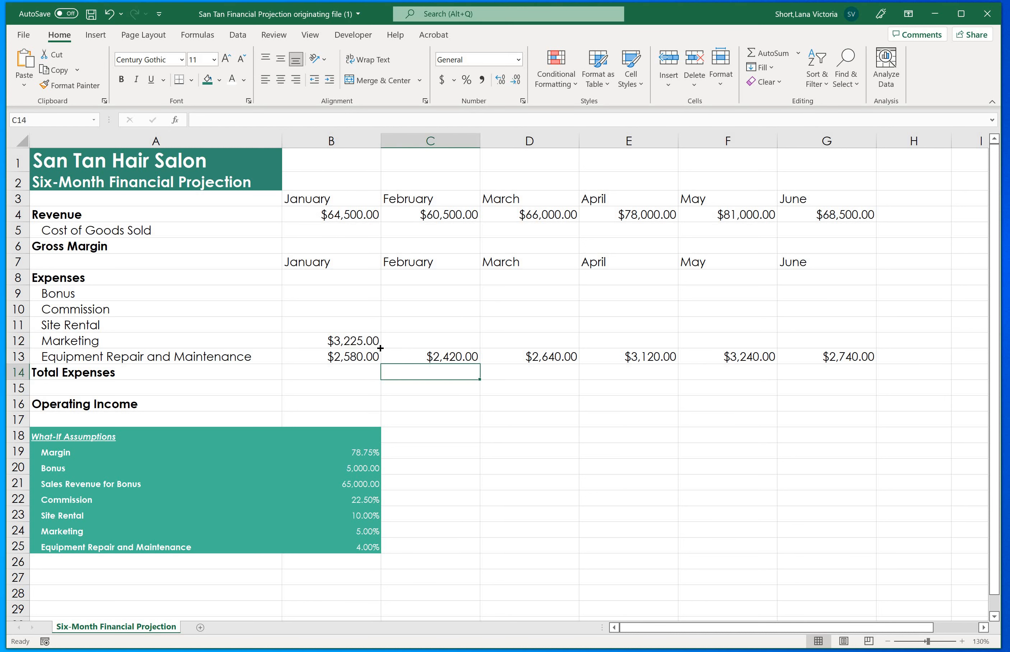
Step: Copy the Marketing formula from B12 across to June in G12
click(376, 343)
drag(381, 348, 612, 364)
drag(803, 358, 869, 345)
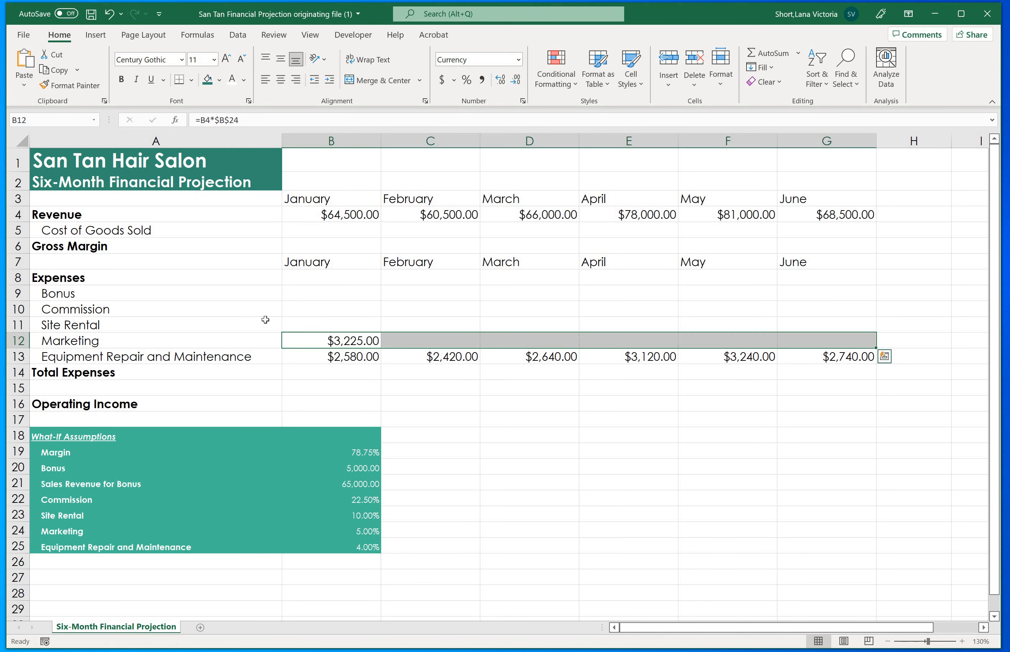
Step: Enter =B4*$B$23 in B11 for January's Site Rental expense and copy it across to June in G11
click(303, 325)
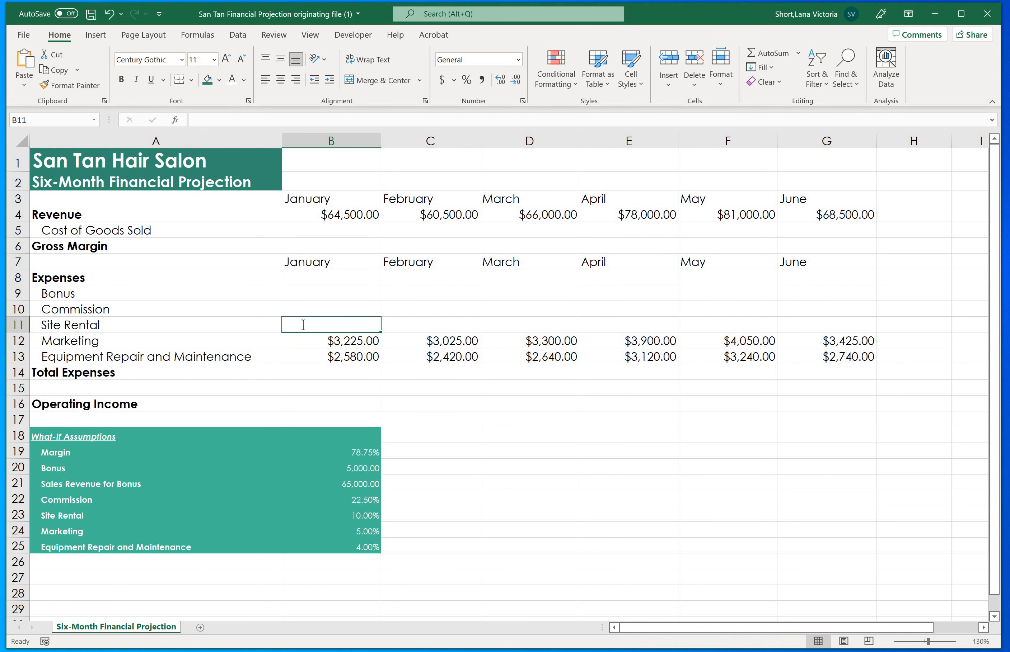
text(=)
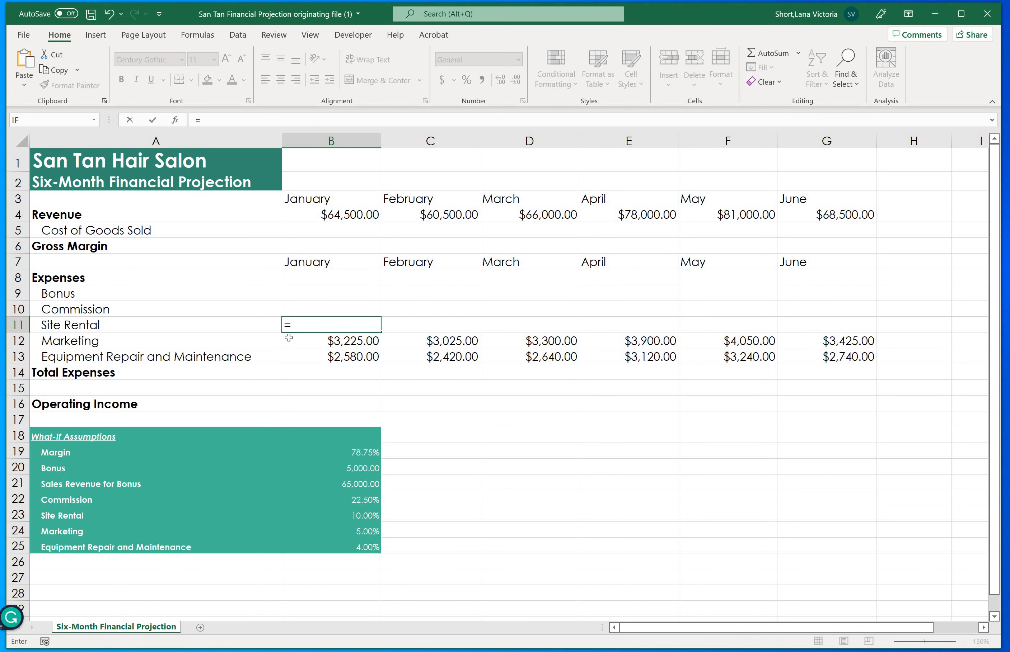
key(Up)
key(Up)
key(Up)
key(Up)
key(Up)
key(Up)
key(Up)
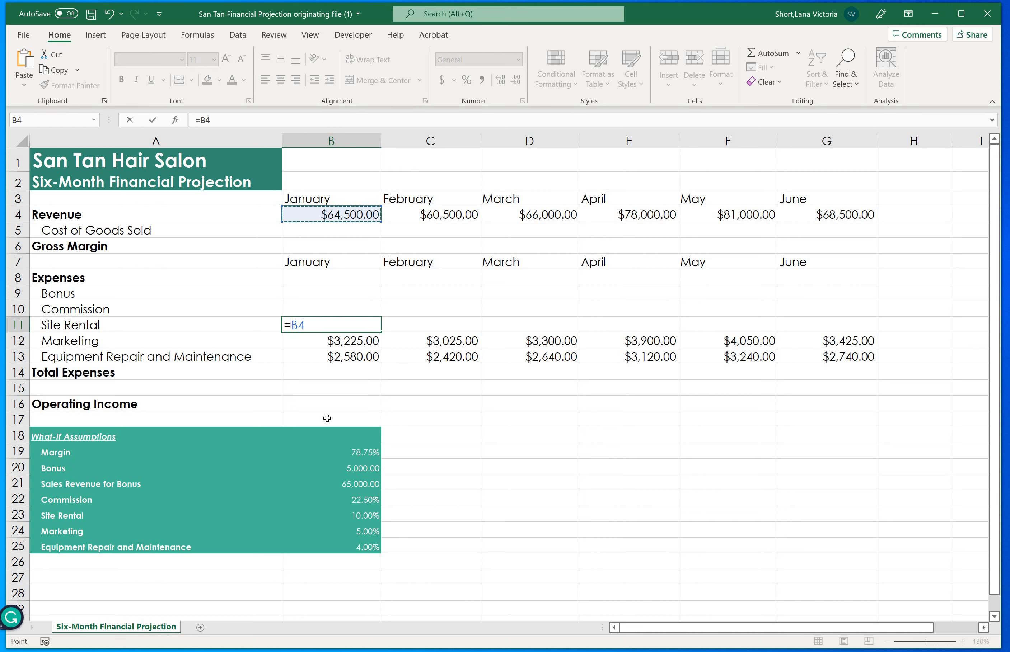
text(*)
click(361, 517)
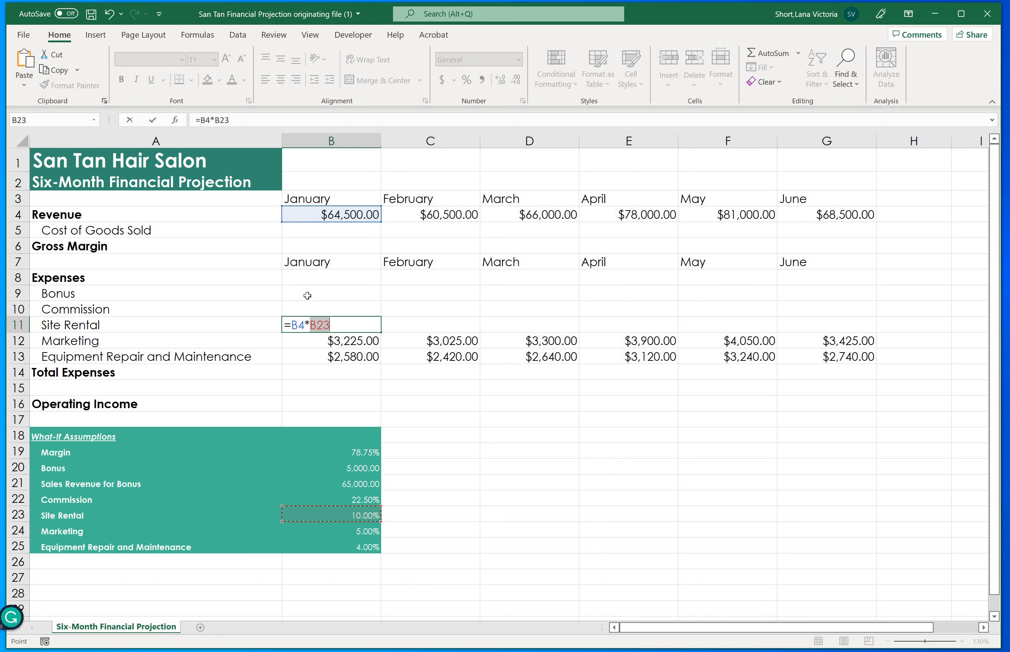
click(315, 325)
text($B$)
drag(381, 333, 869, 329)
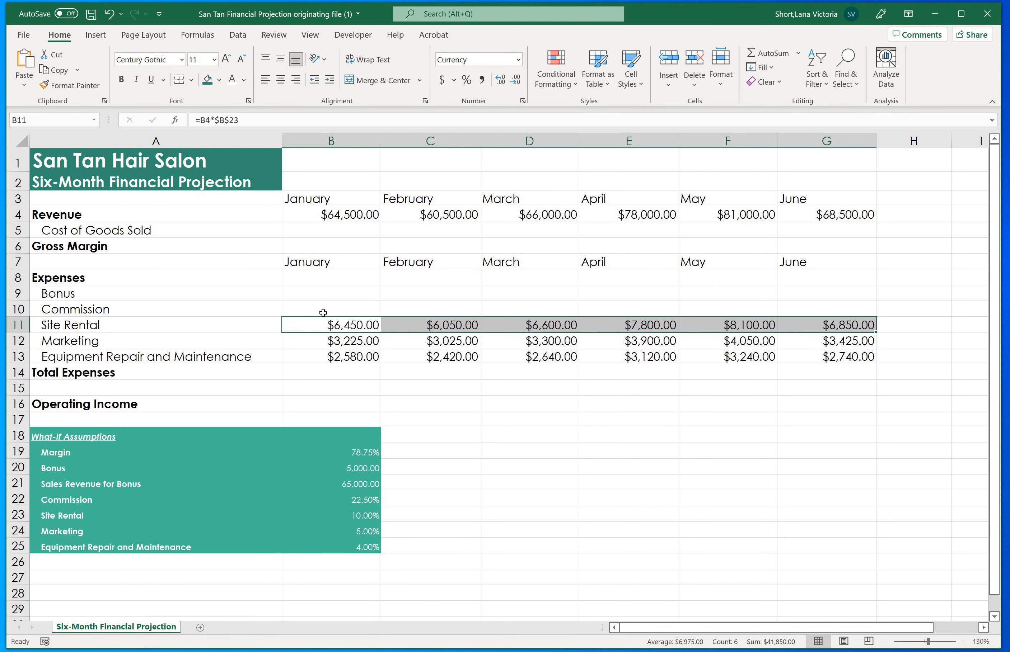
Step: Enter =B4*$B$22 in B10 for January's Commission expense and copy it across to June in G10
click(324, 312)
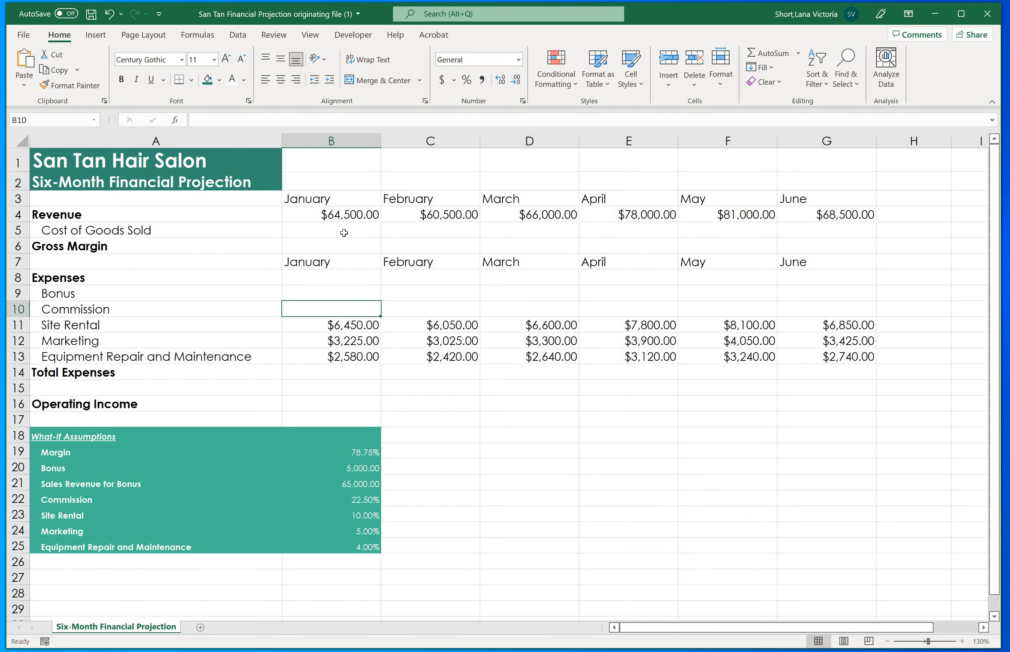
text(=)
click(345, 217)
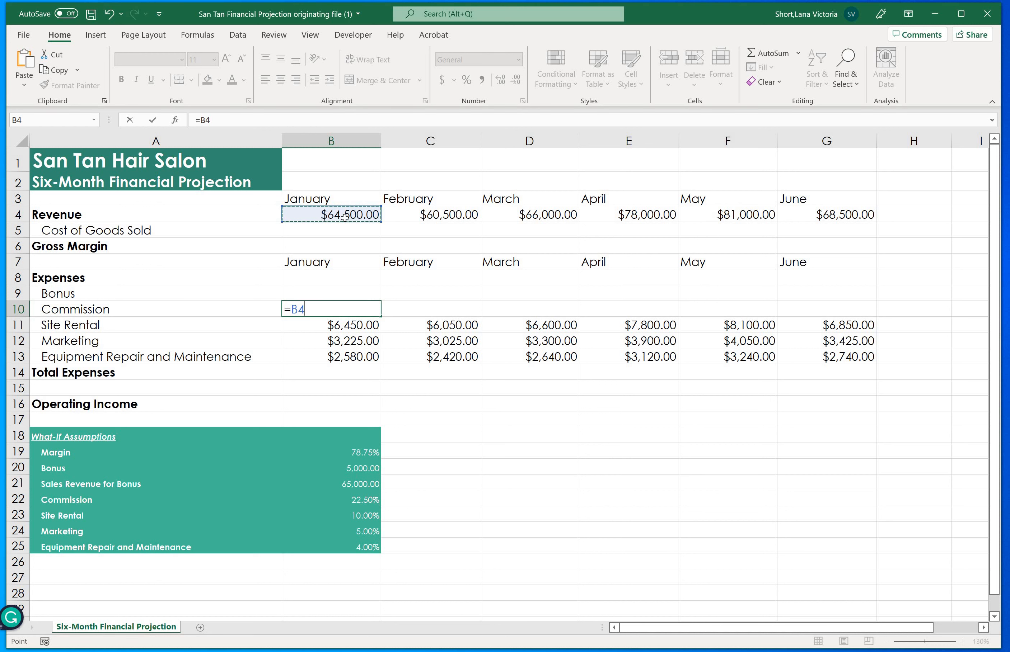
text(*)
click(366, 511)
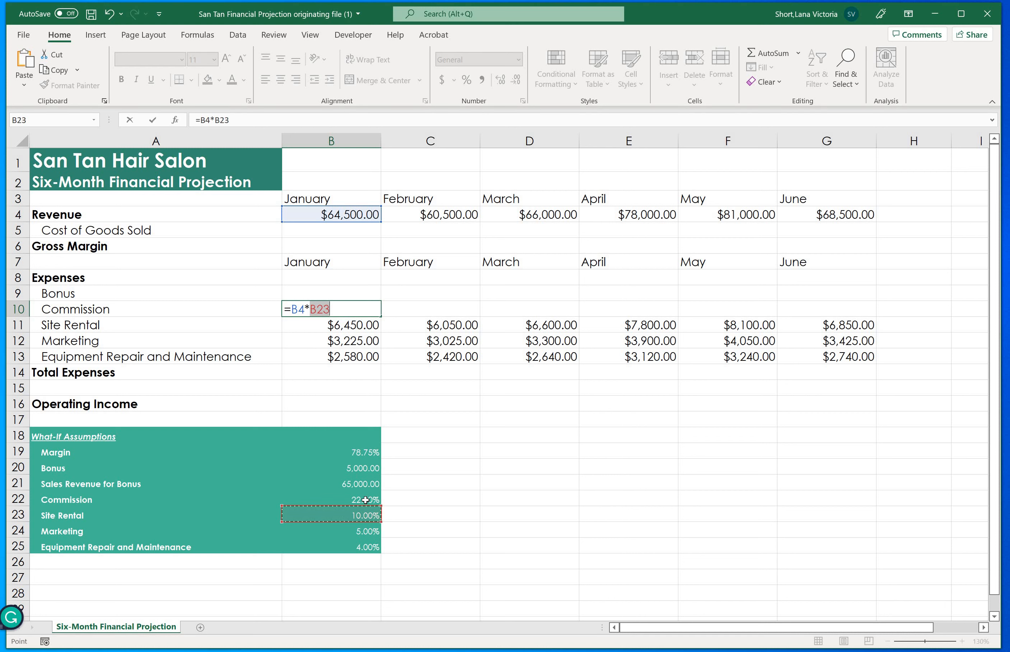
key(Up)
click(312, 310)
text($B22)
click(324, 309)
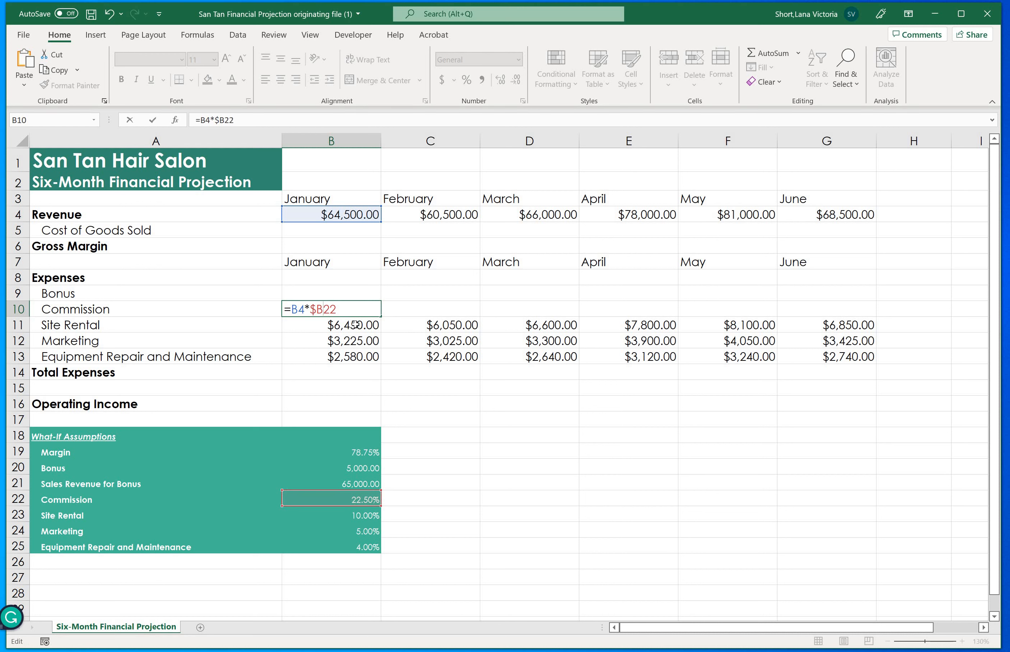
text($)
drag(382, 318, 401, 462)
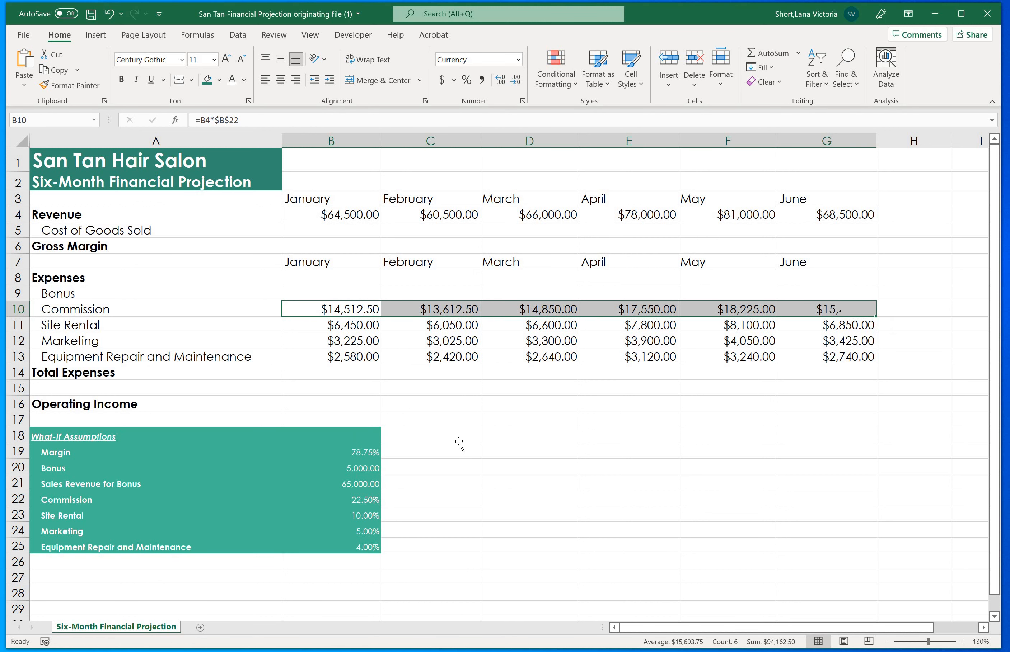
click(449, 439)
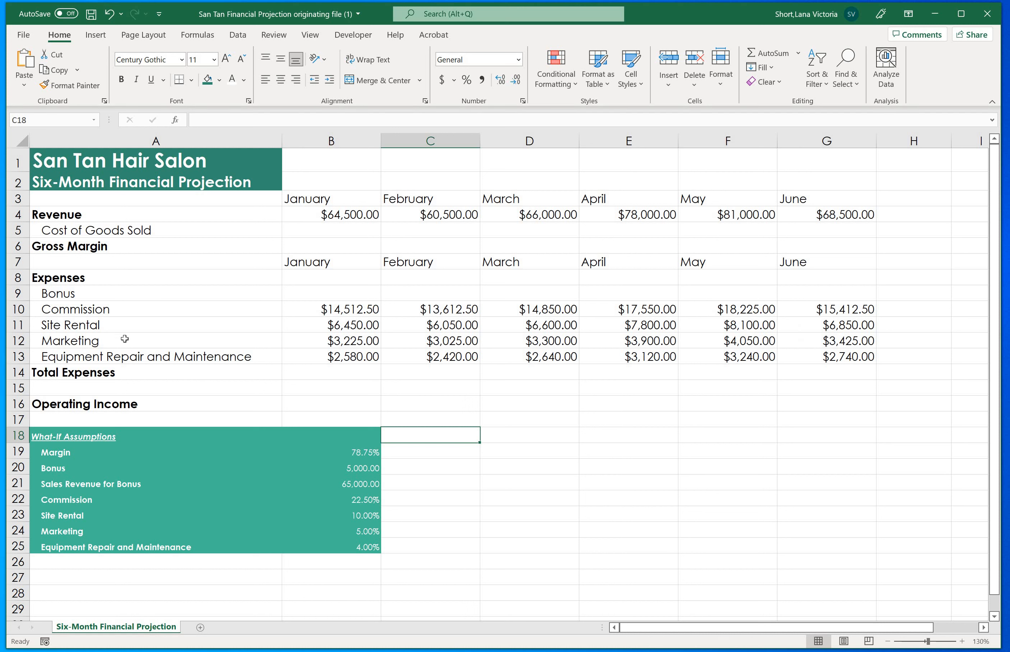
Step: Start an IF formula in B9 for January's Bonus with the logical test B4>=B21
click(356, 292)
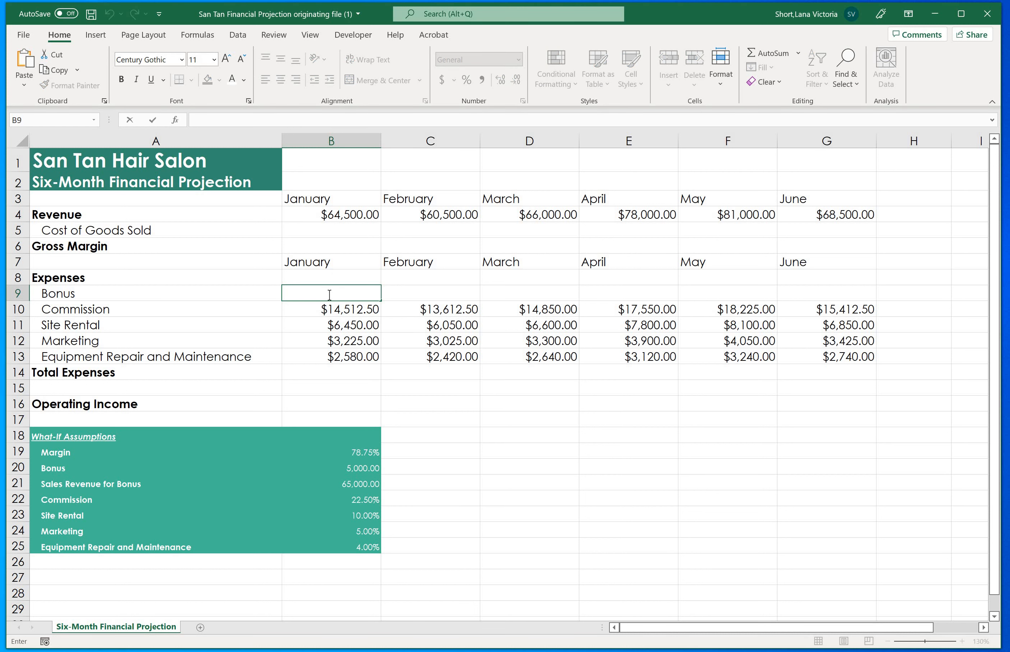
text(=I)
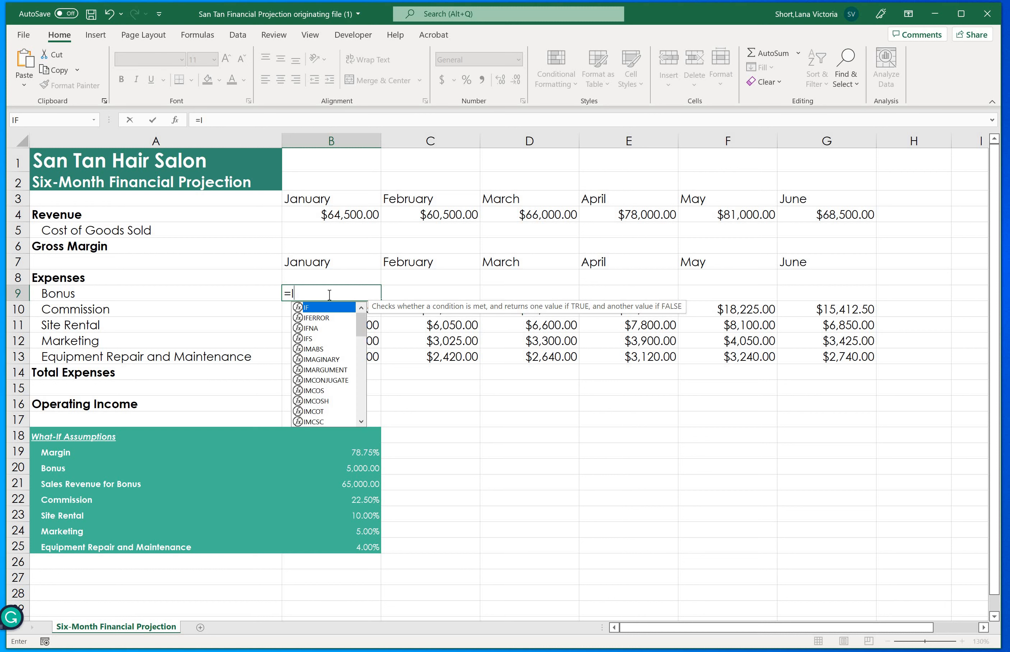
text(F()
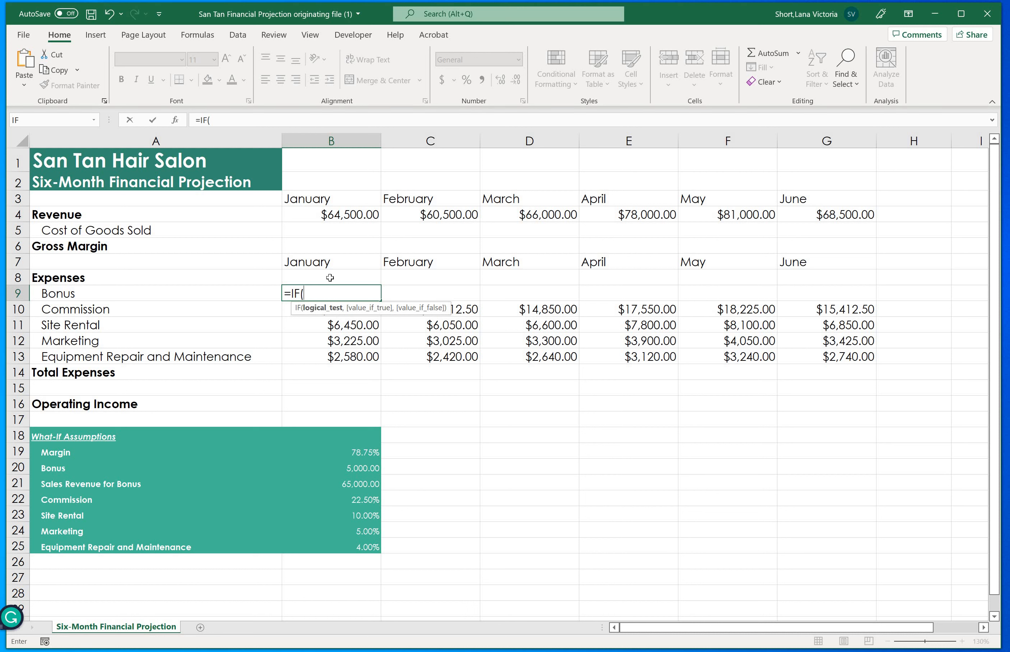
click(332, 216)
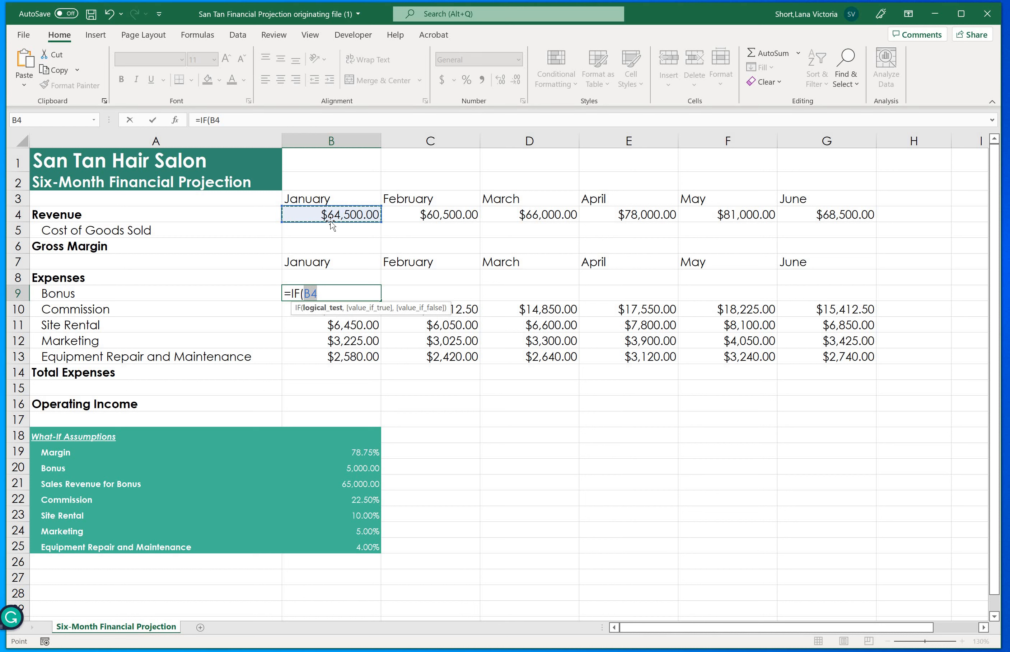
text(>=)
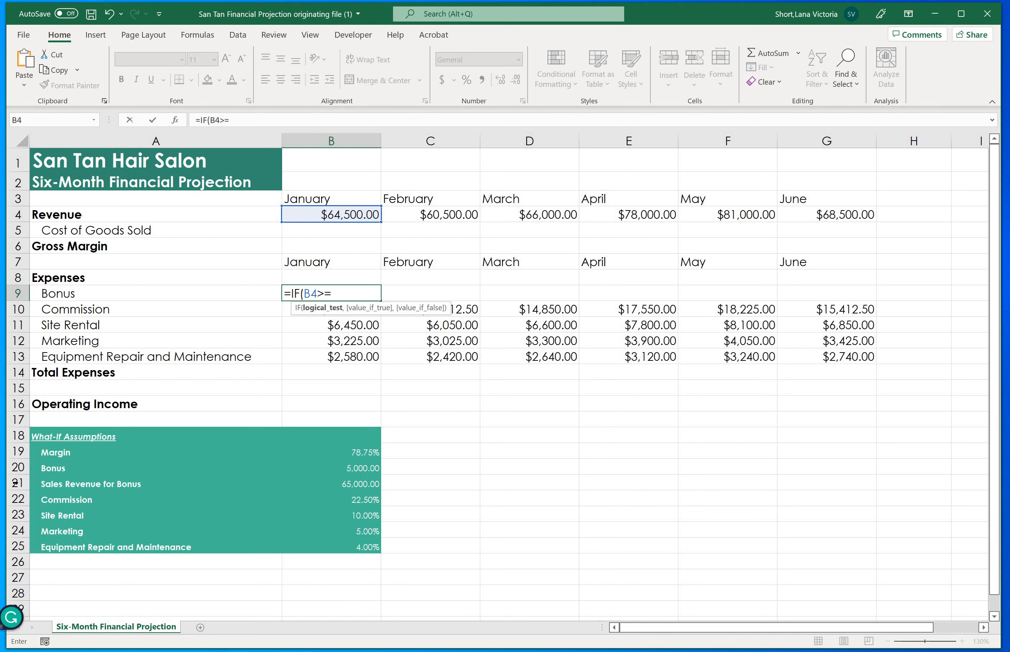
click(360, 487)
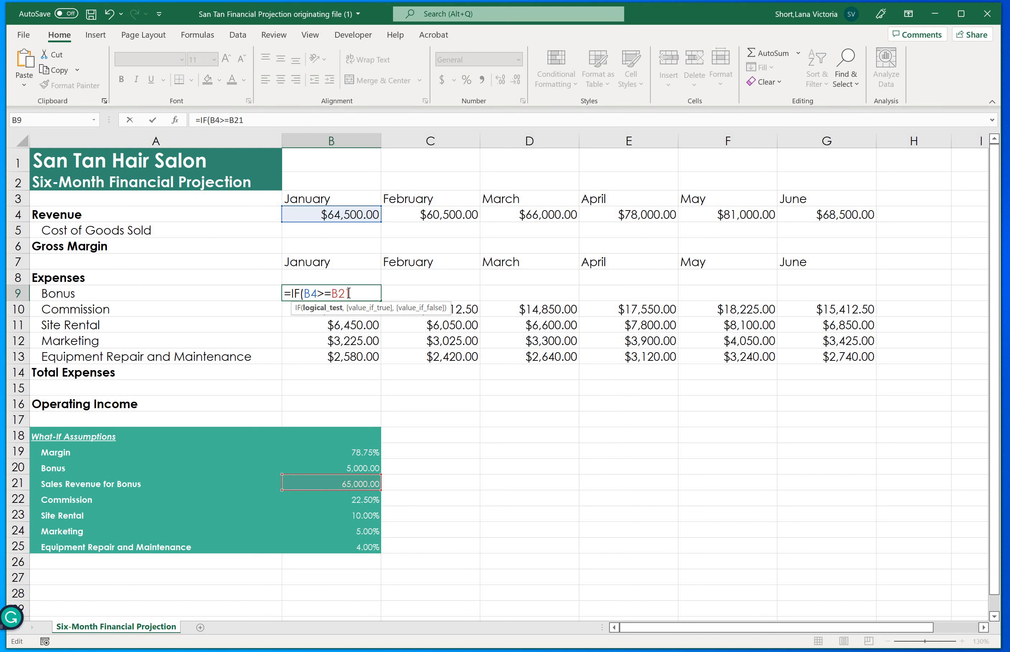
Step: Make the B21 reference in the Bonus formula's logical test absolute as $B$21 and end that argument with a comma
key(Left)
key(Left)
key(Left)
text($)
key(Right)
text($)
text(,)
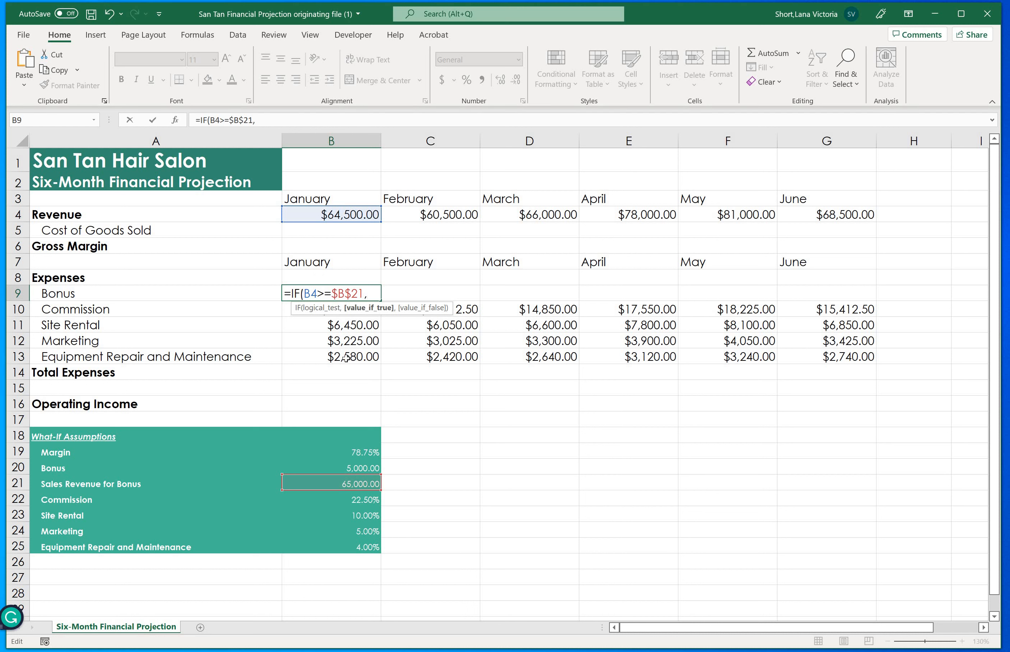
Step: Complete the Bonus IF formula in B9 with $B$20 if true and 0 if false, and copy it across to June in G9
click(363, 470)
click(368, 292)
text($B$20)
key(Right)
text($)
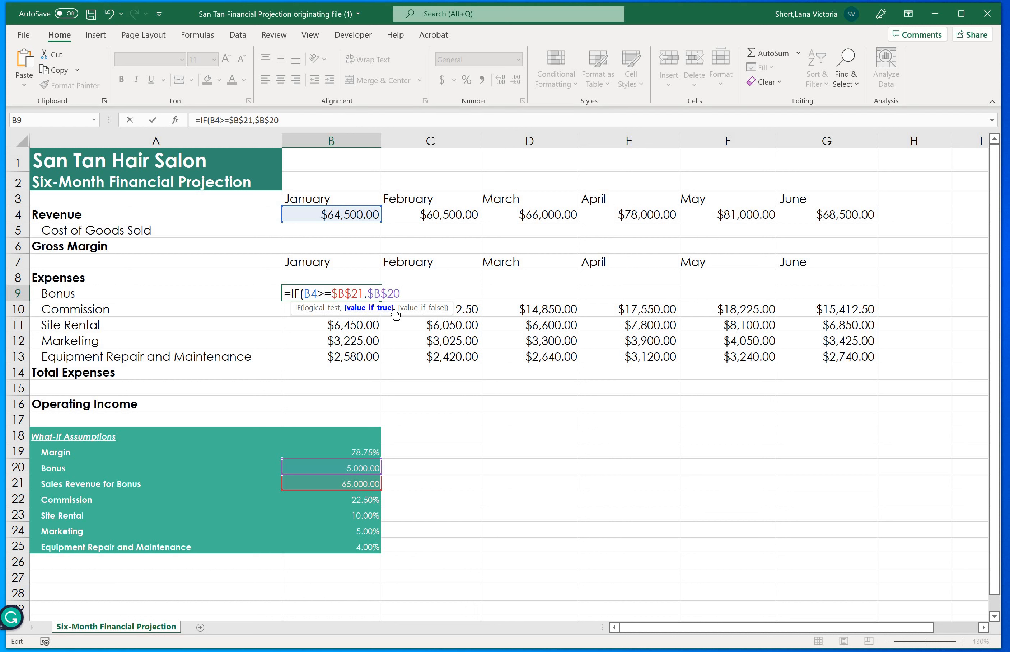
text(,0)
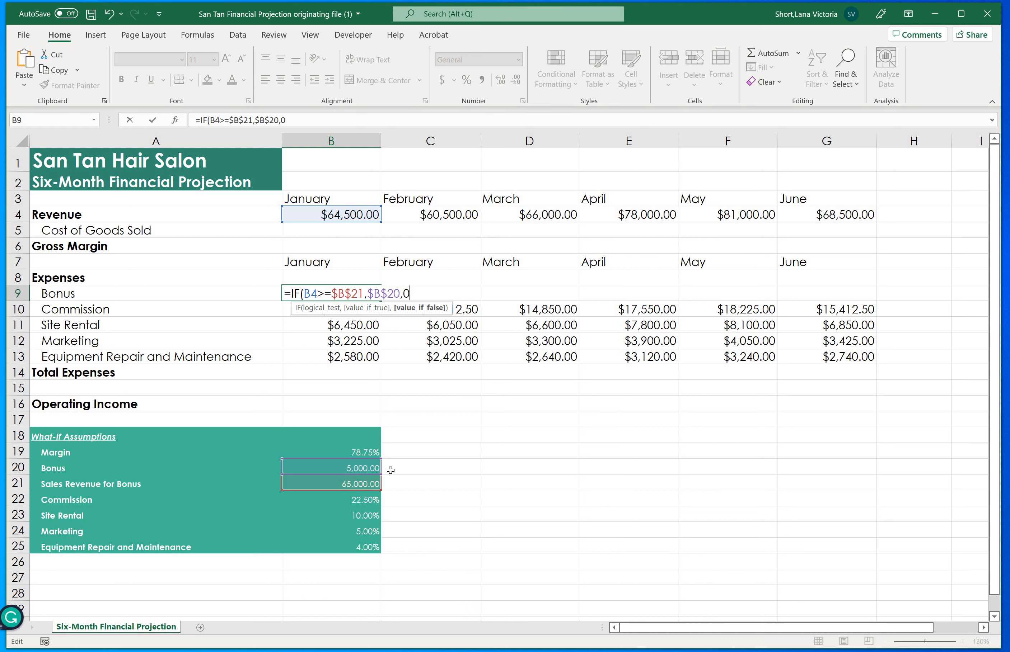
text())
key(Return)
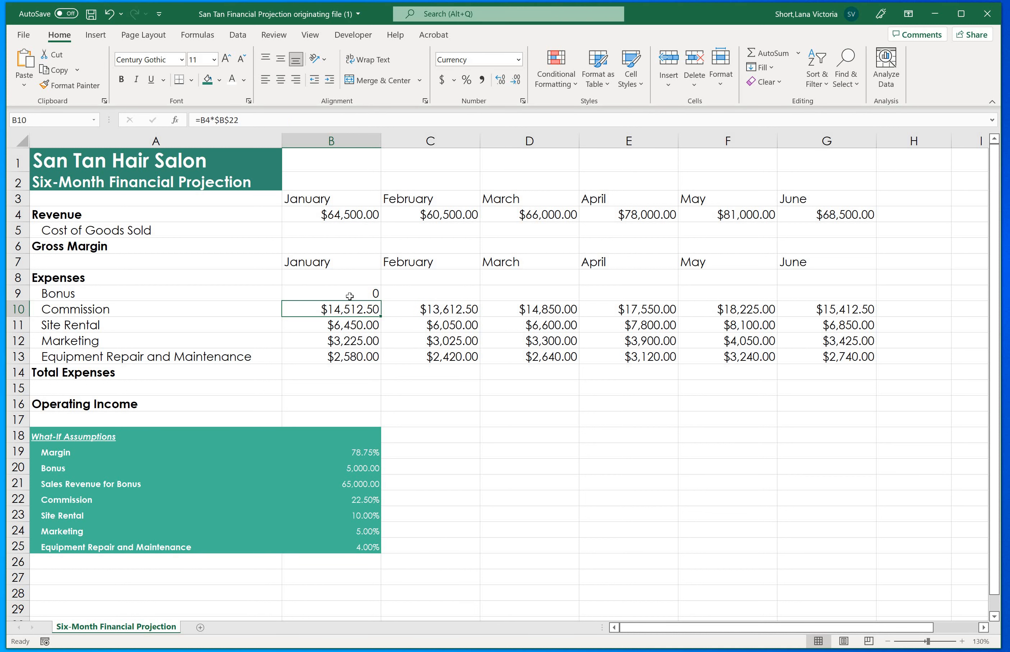
click(349, 296)
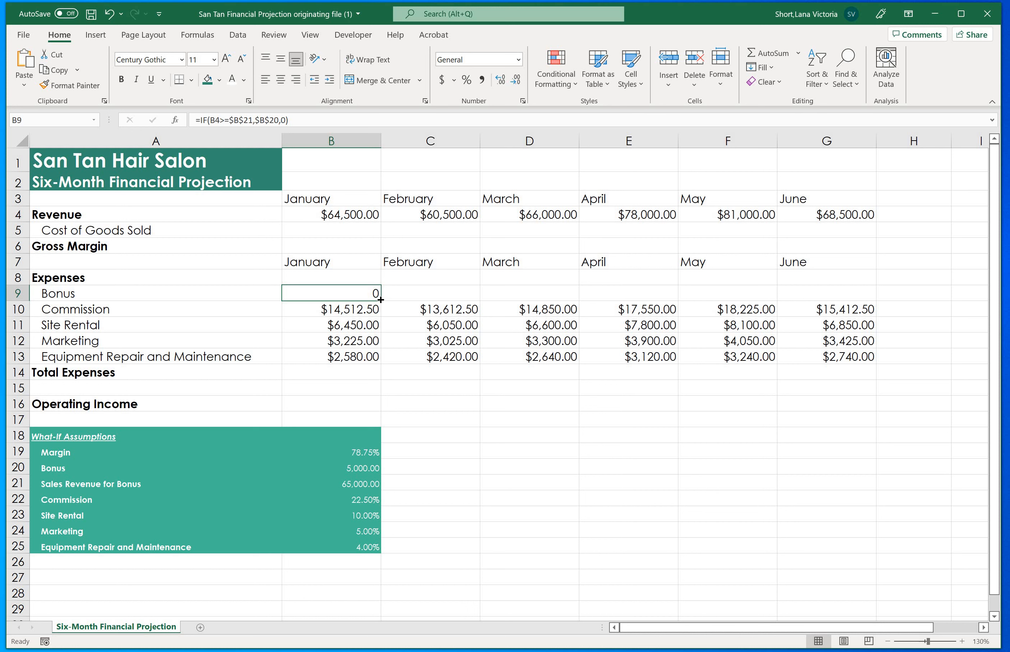
drag(664, 306, 547, 485)
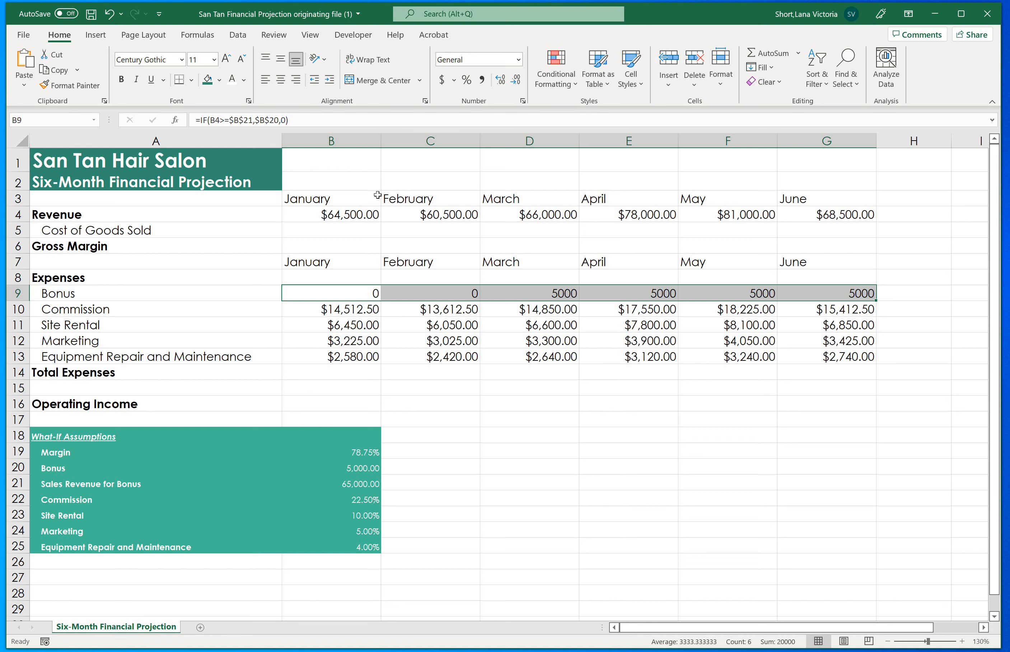
Step: Make the month headings in B3:G3 and B7:G8 bold and give these ranges a white fill
drag(312, 197, 807, 194)
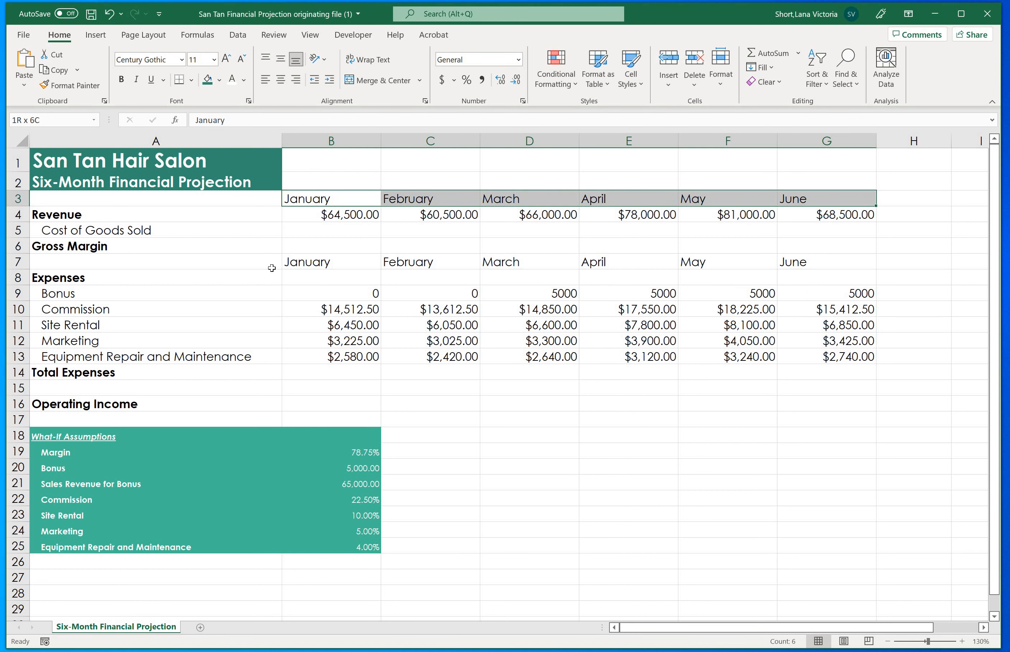
drag(378, 261, 789, 283)
key(ctrl+b)
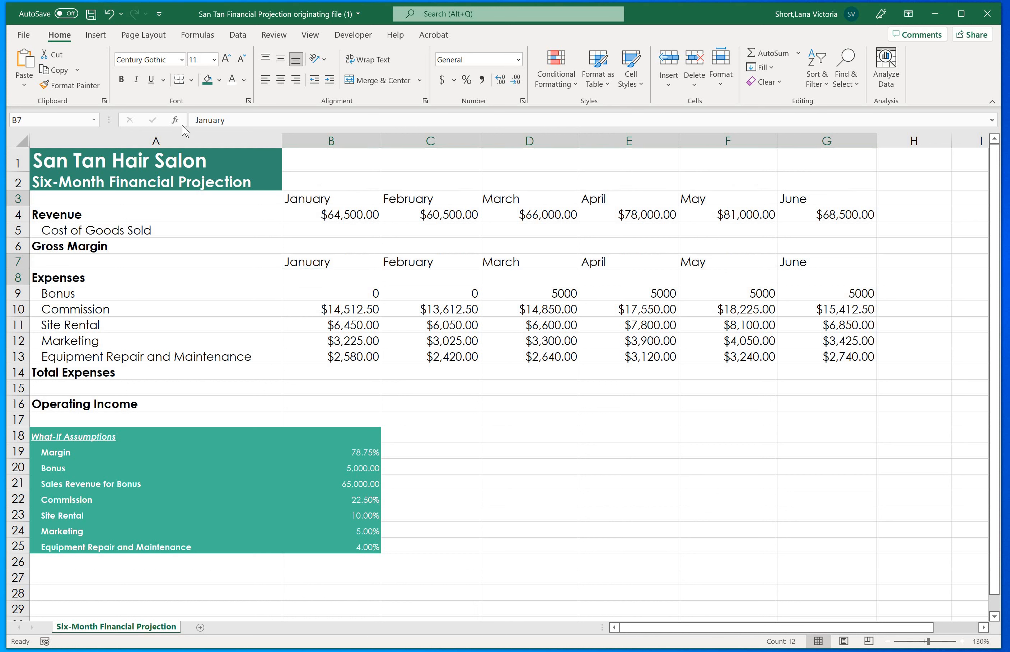
click(207, 81)
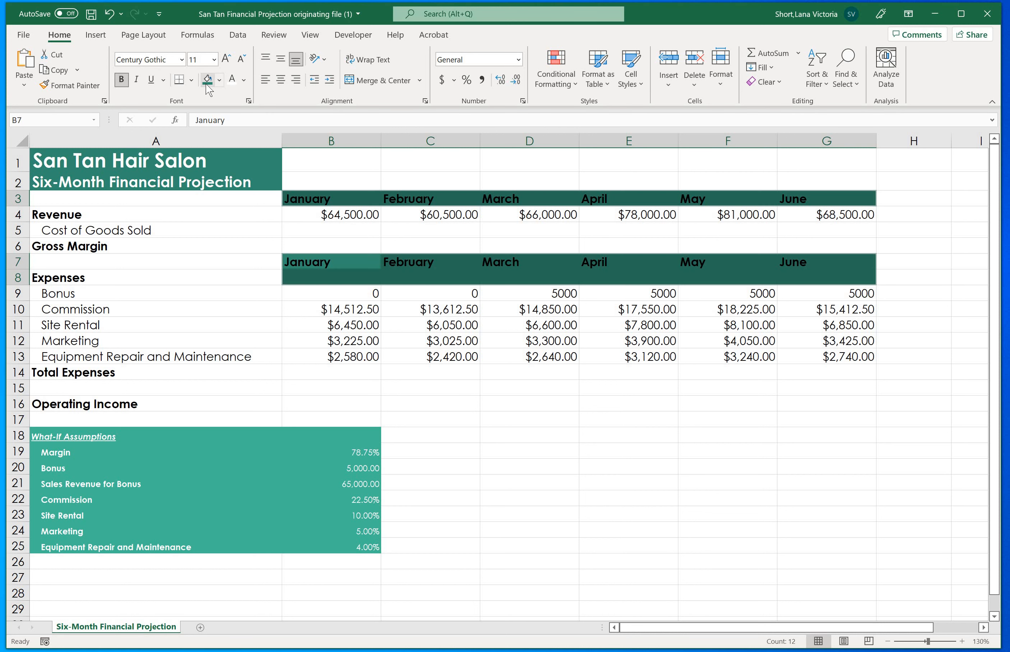
click(219, 79)
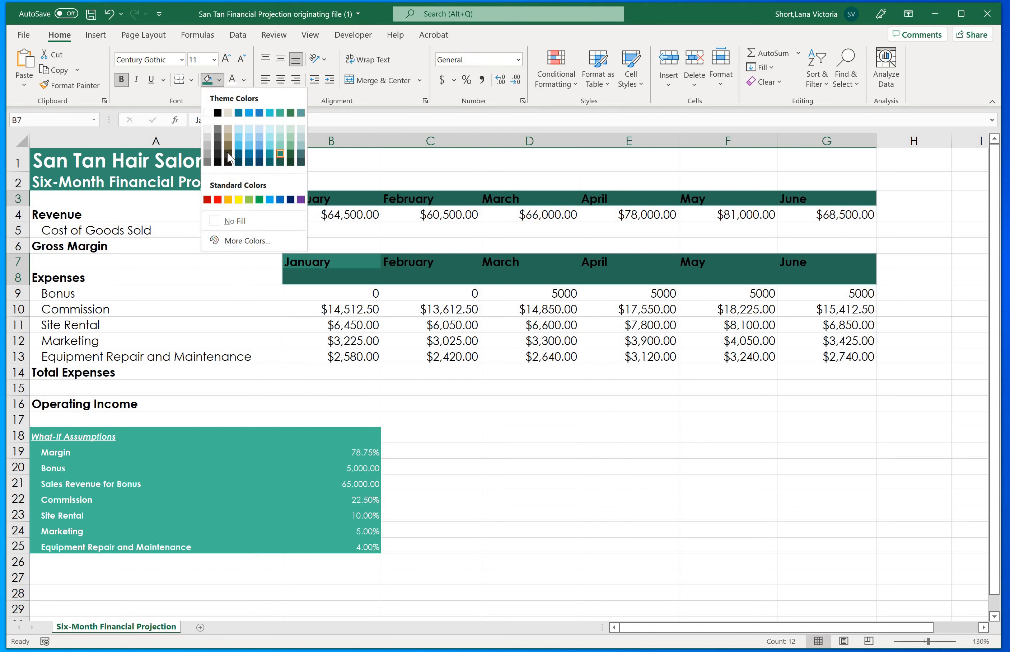
click(207, 145)
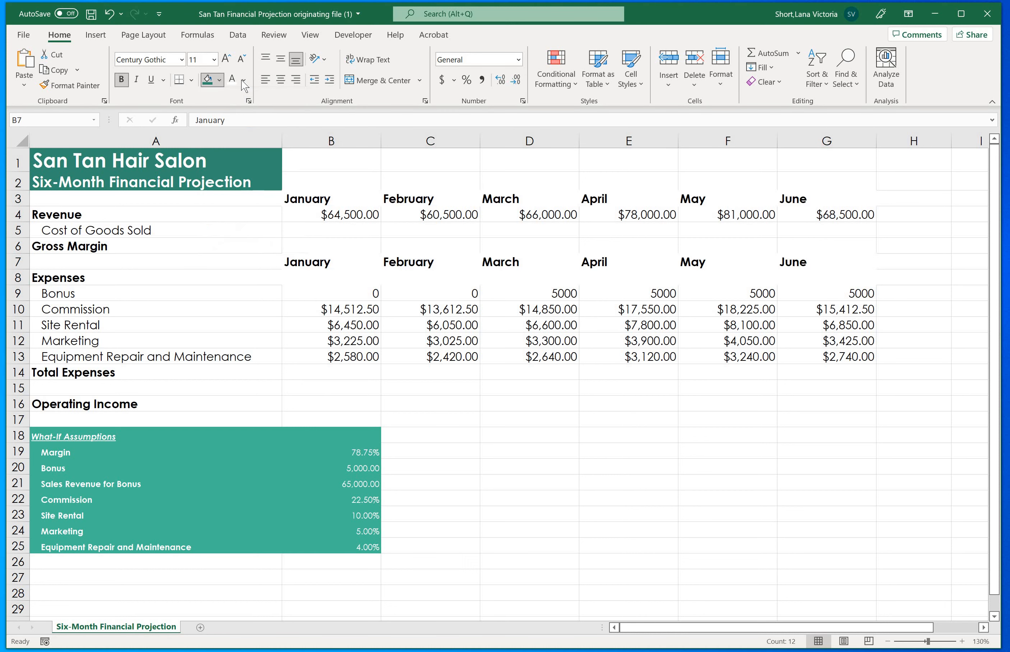
Step: Change the font color of both rows of month headings to dark green
click(244, 80)
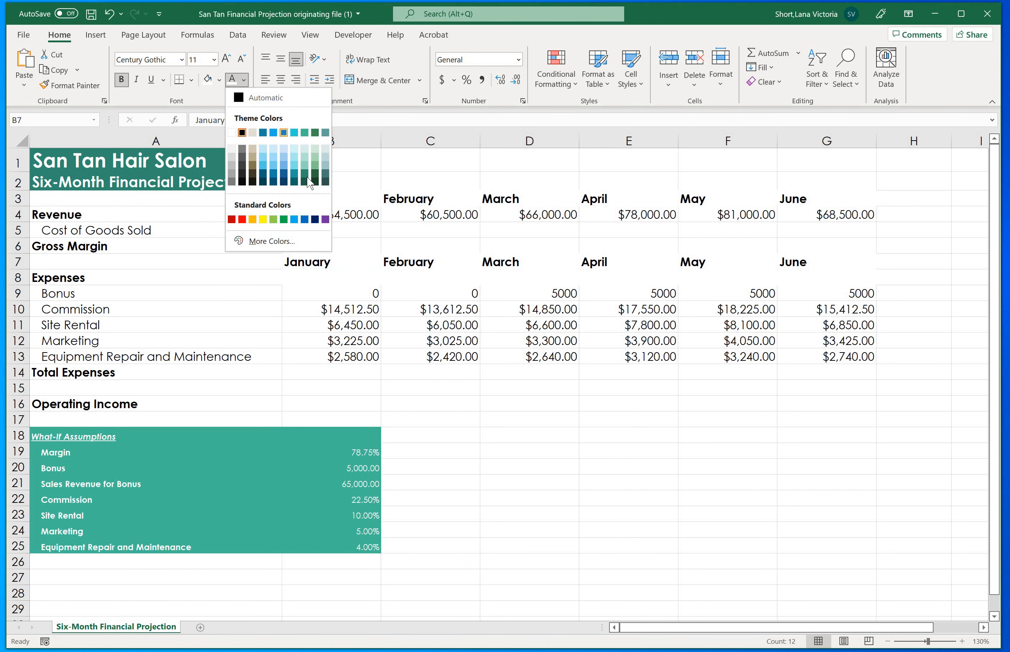
click(305, 182)
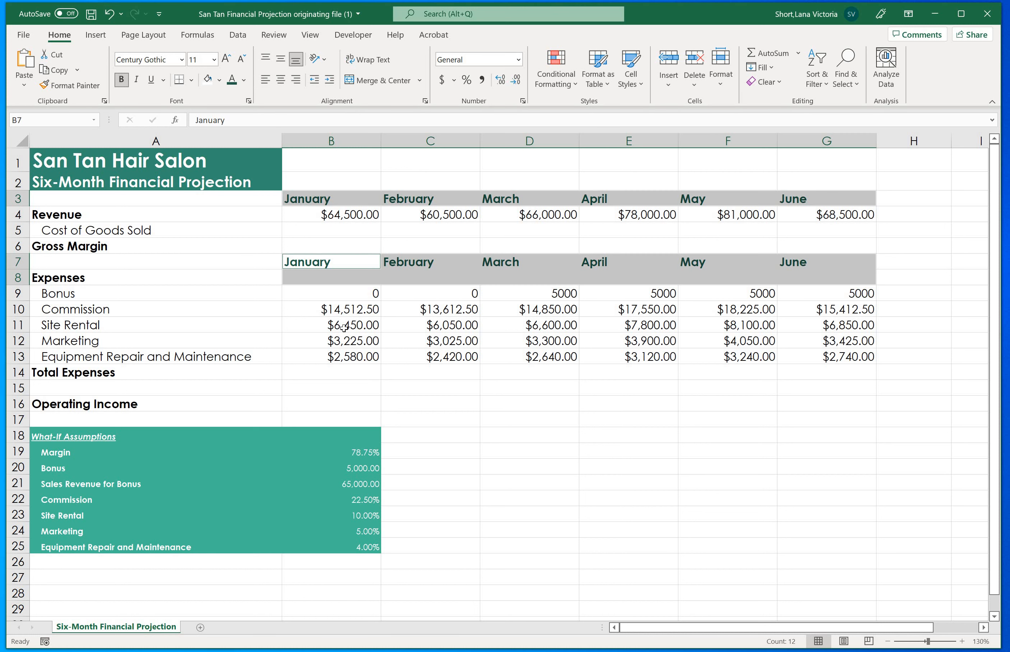
click(488, 398)
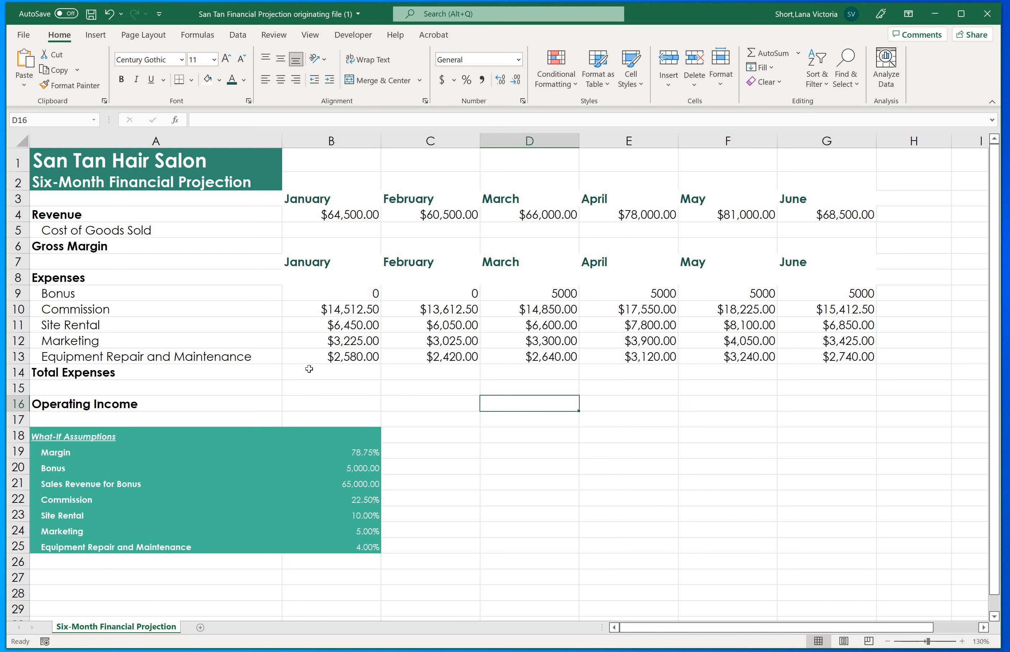
Step: Enter =SUM(B9:B13) in B14 for January's Total Expenses and copy it across to June in G14
click(326, 376)
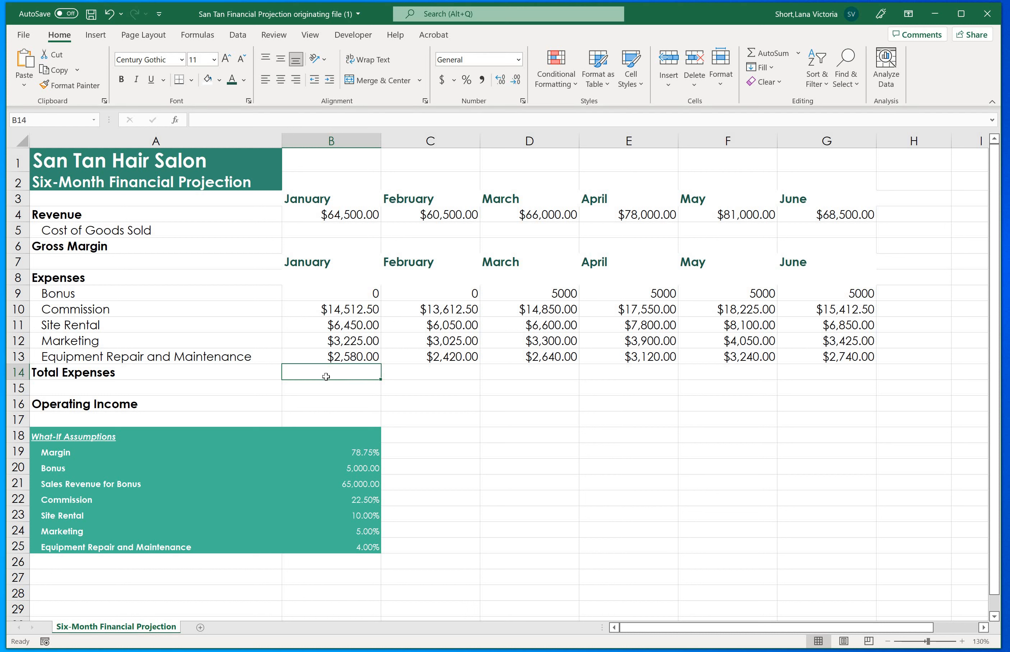
text(=)
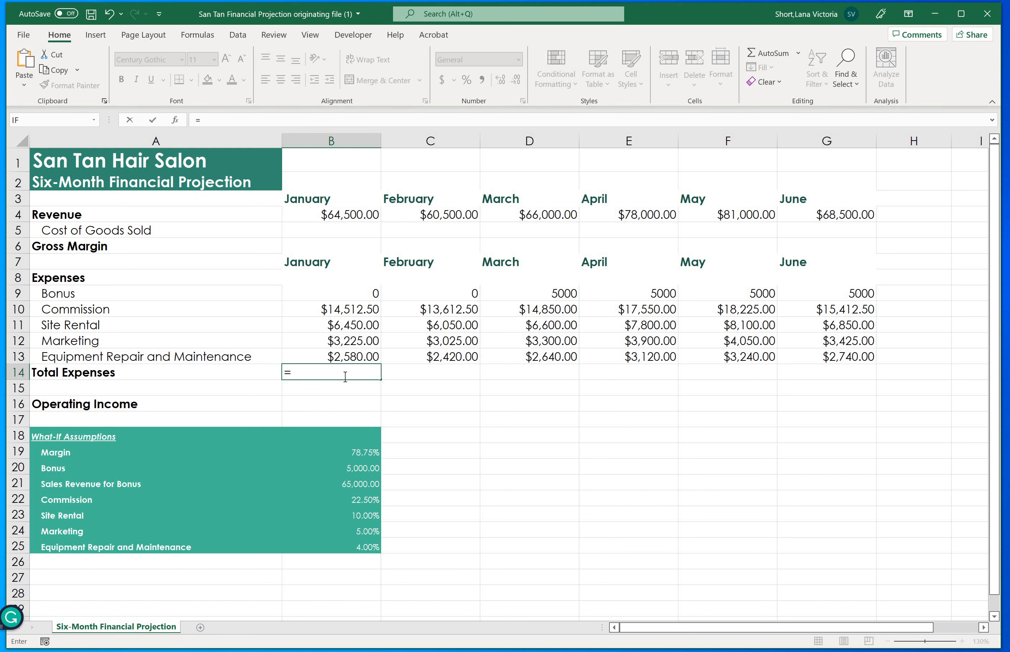
text(sun)
key(BackSpace)
text(m)
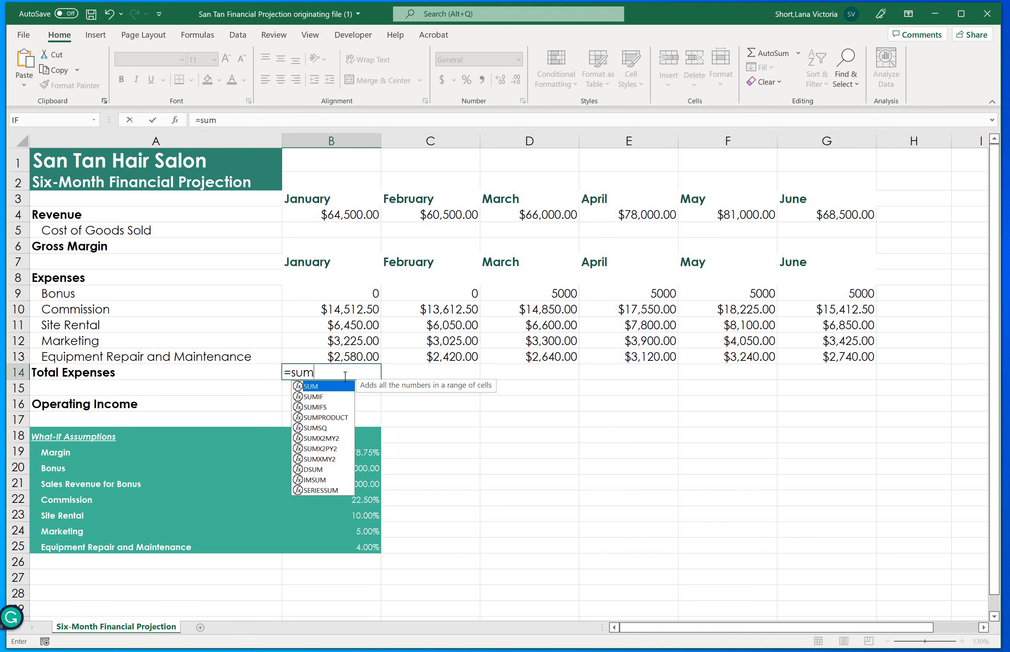
text(()
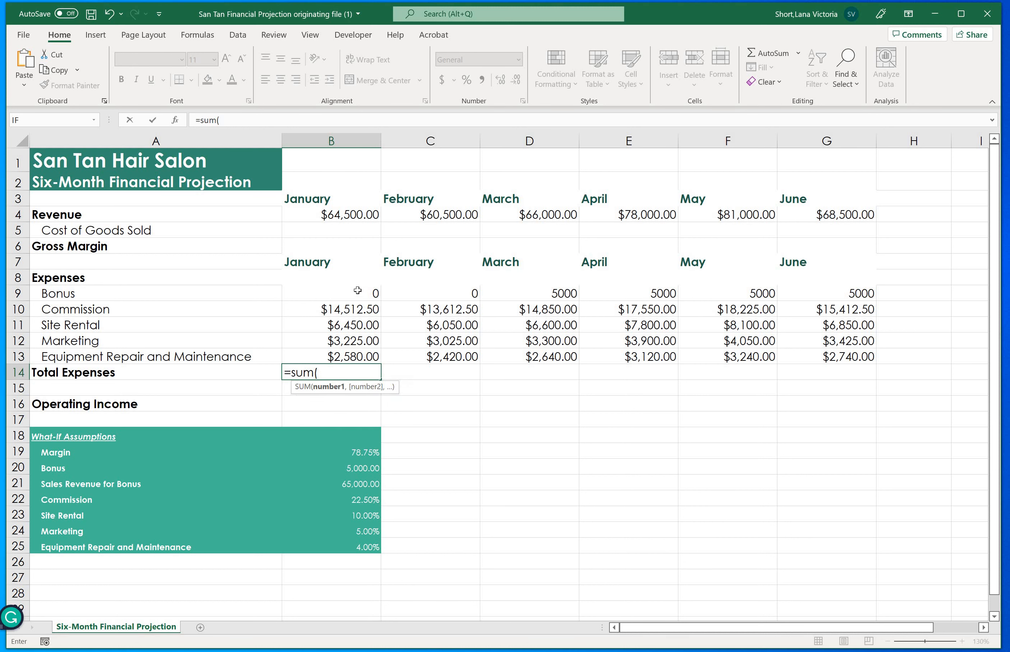
drag(357, 293, 355, 353)
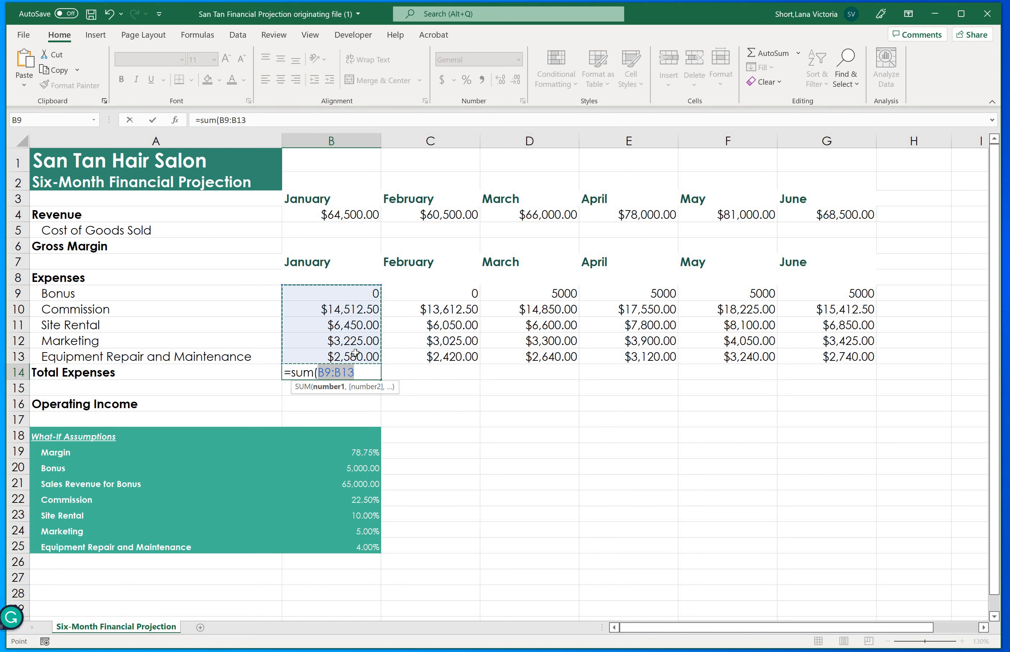
key(Return)
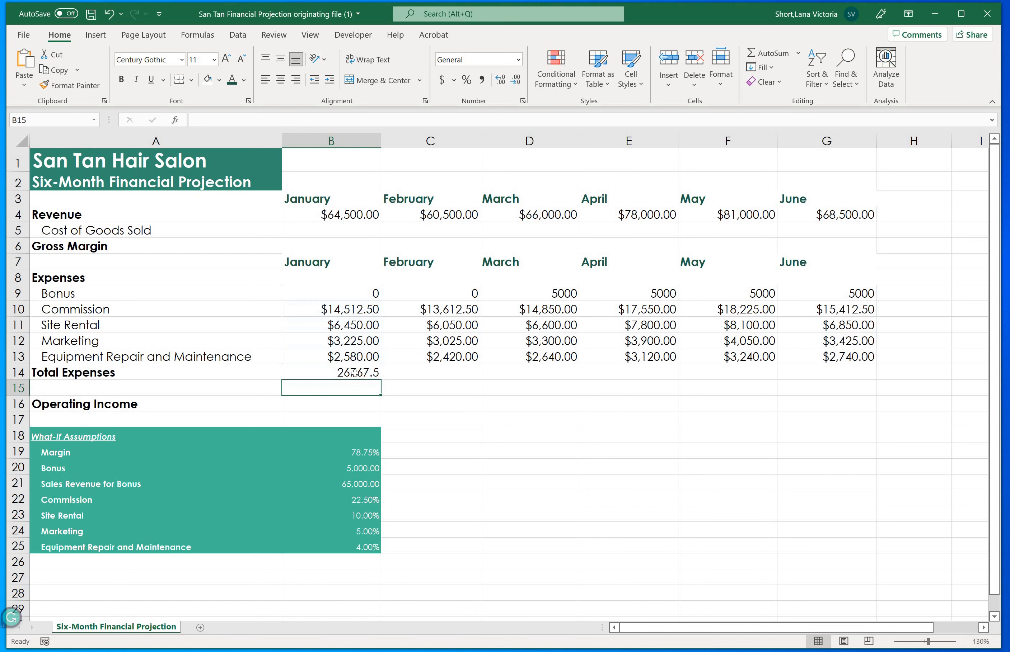
click(377, 376)
drag(382, 380, 679, 464)
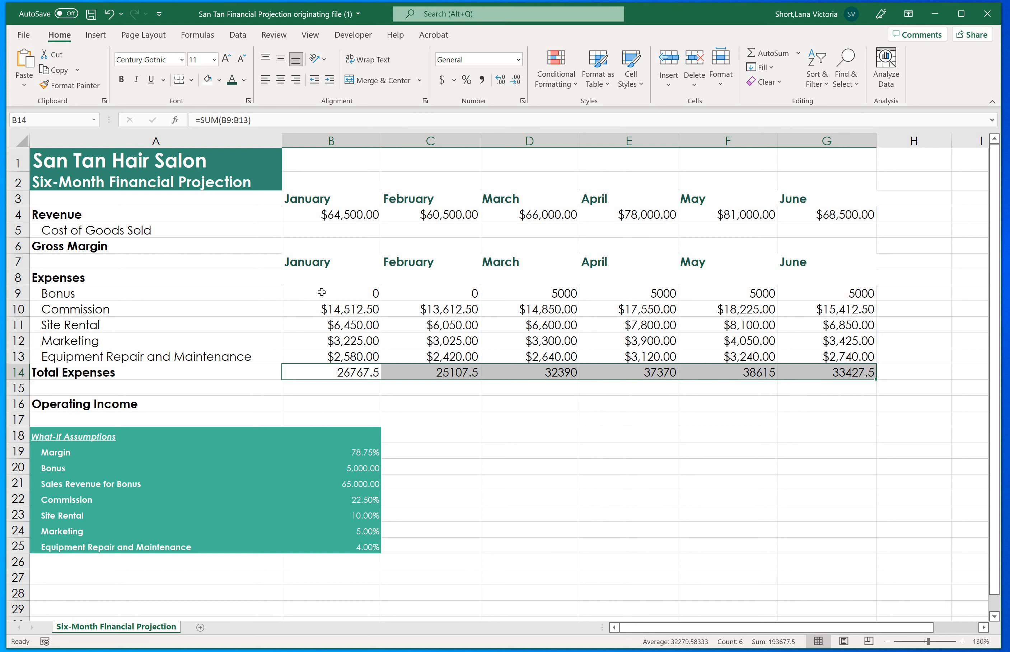
drag(323, 289, 835, 352)
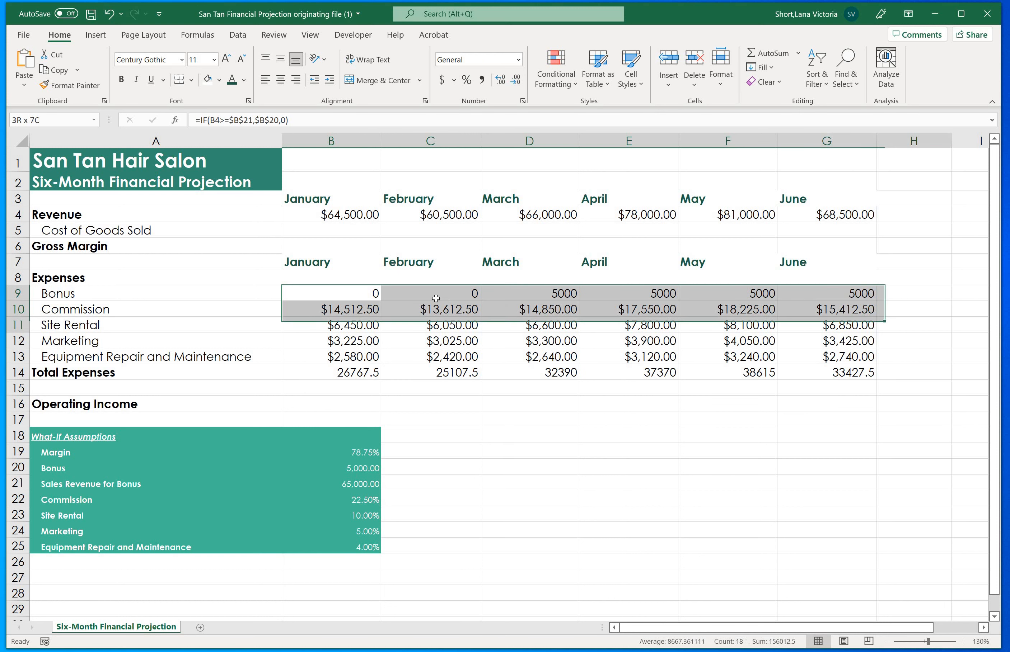
click(326, 309)
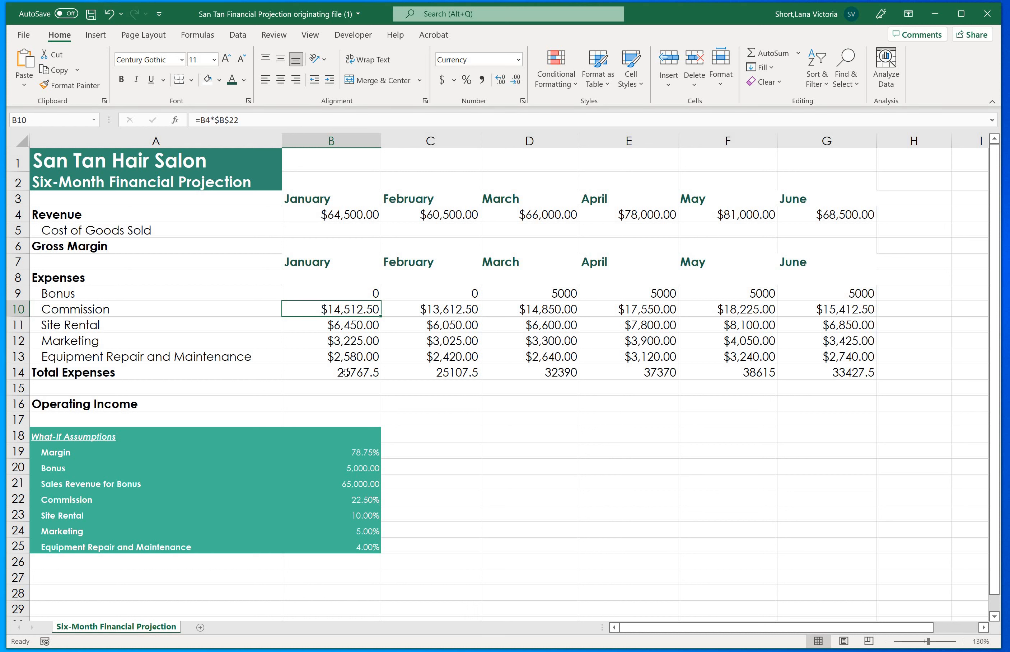
click(346, 357)
Step: Format January's Total Expenses in B14 as Currency with 2 decimal places, the $ symbol and negative numbers as -$1,234.10
click(347, 374)
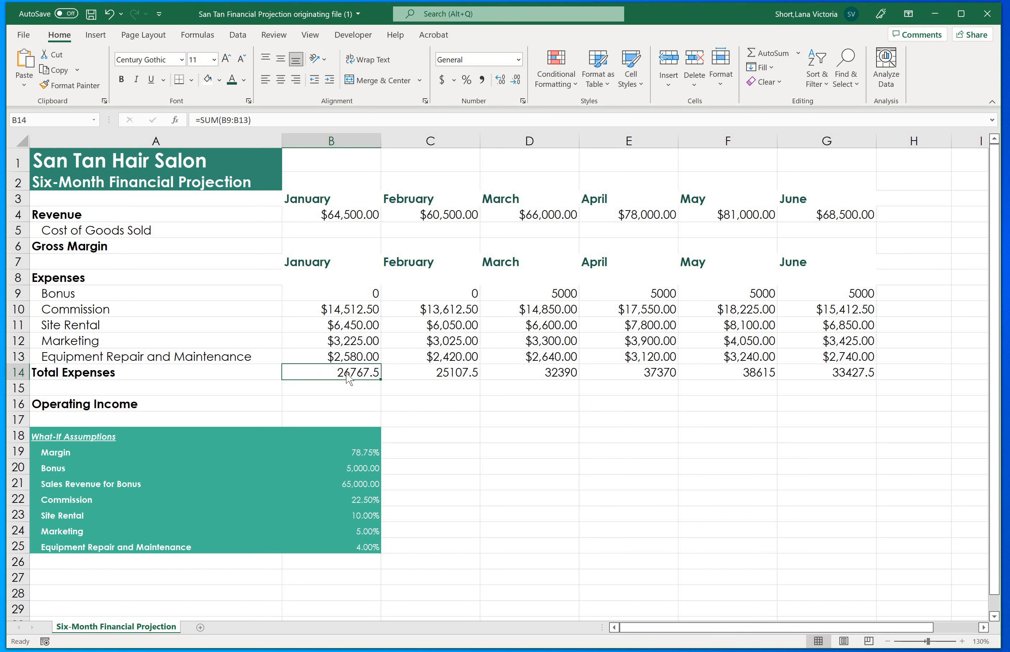
right_click(348, 378)
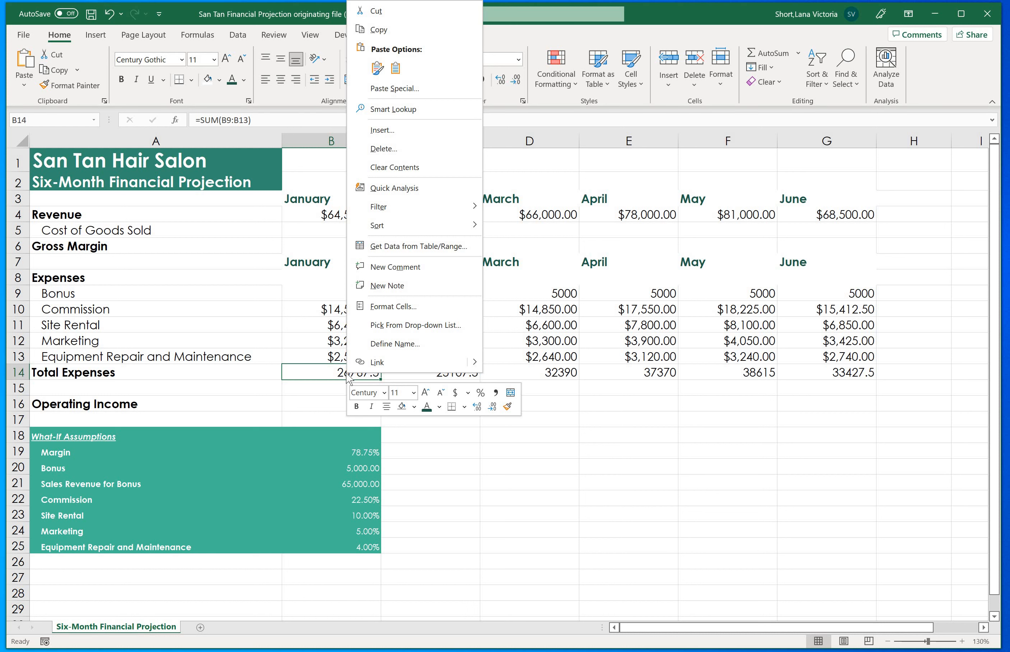
click(391, 314)
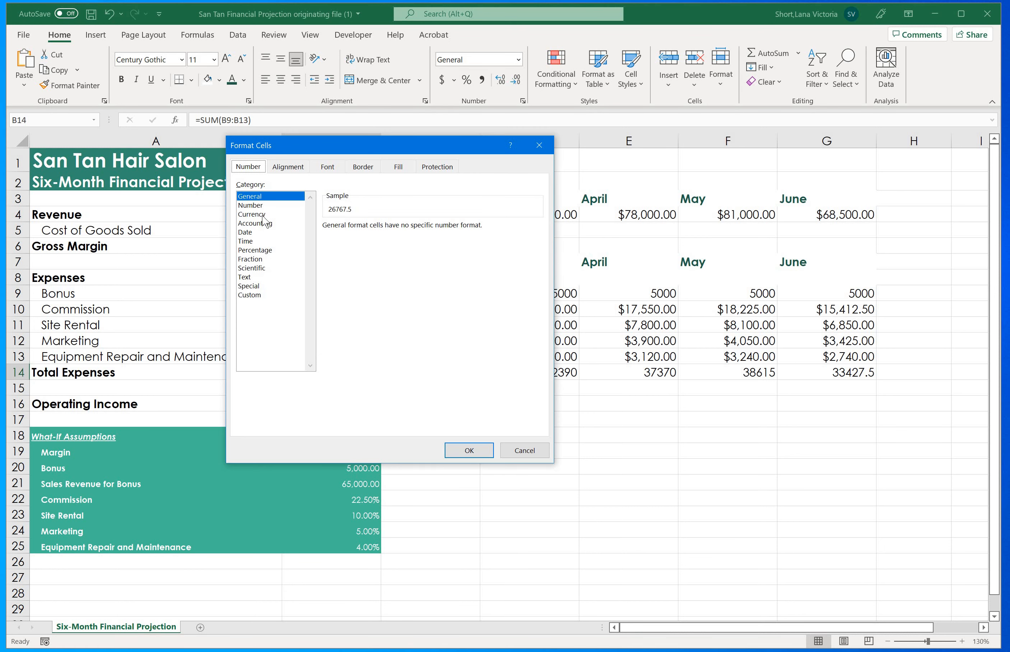
click(264, 216)
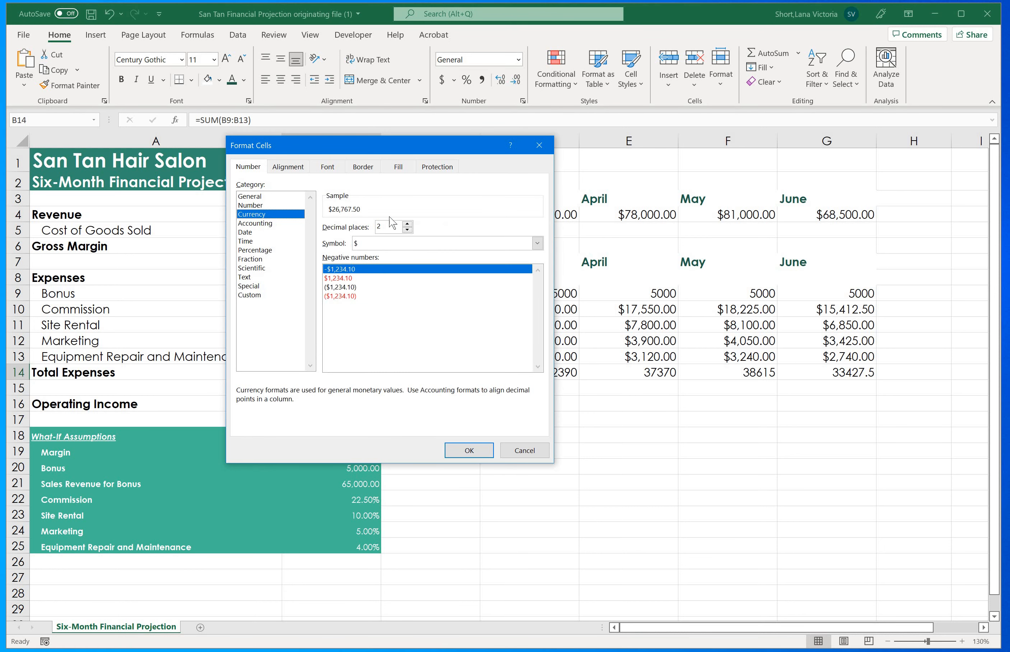
click(266, 224)
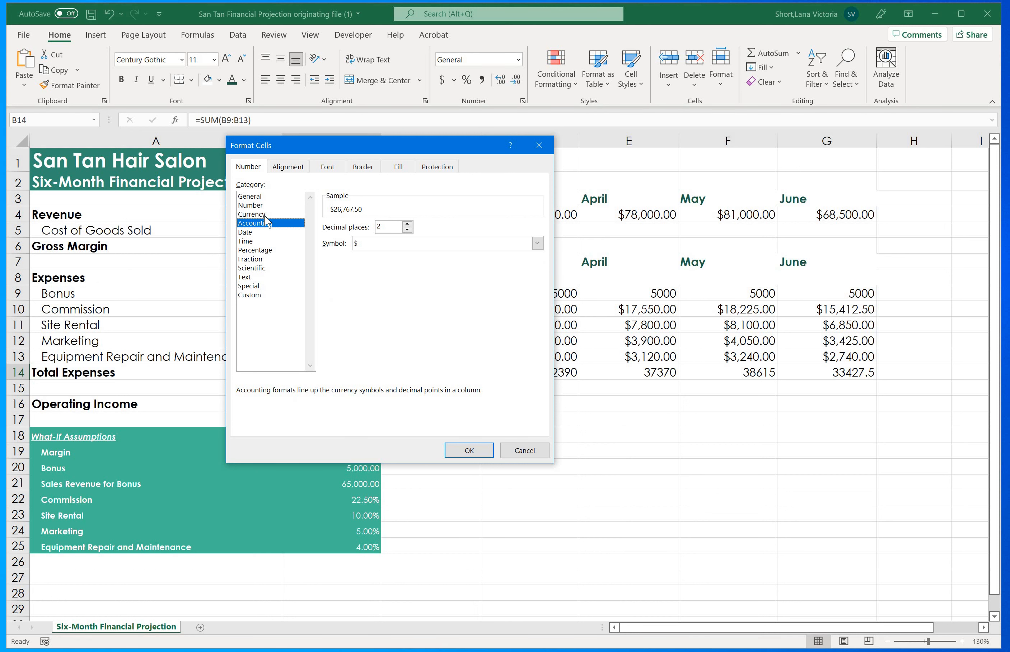
click(265, 215)
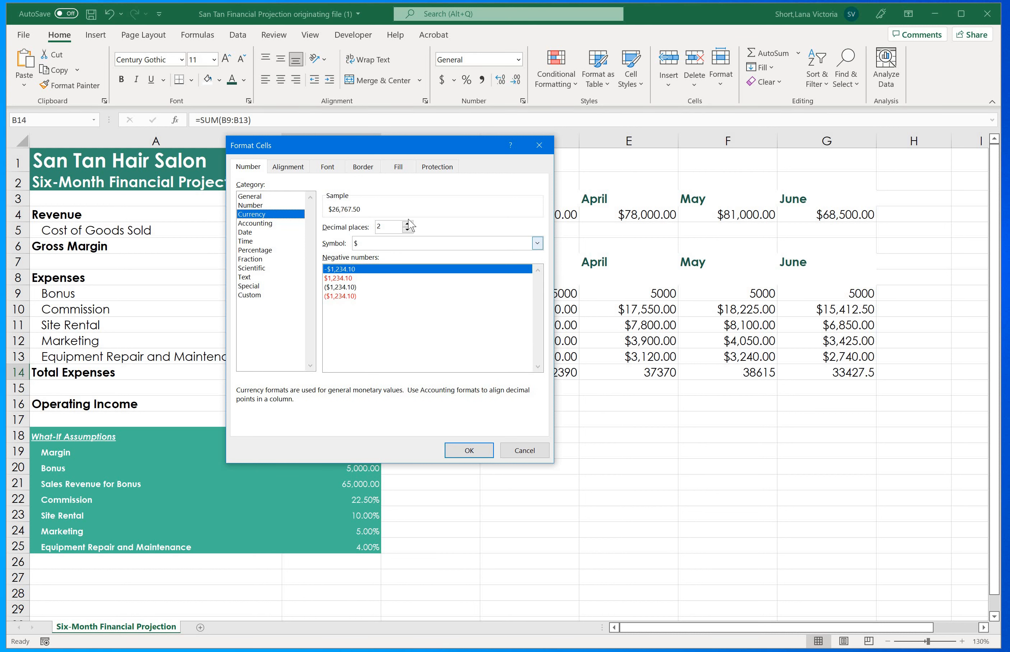
click(352, 280)
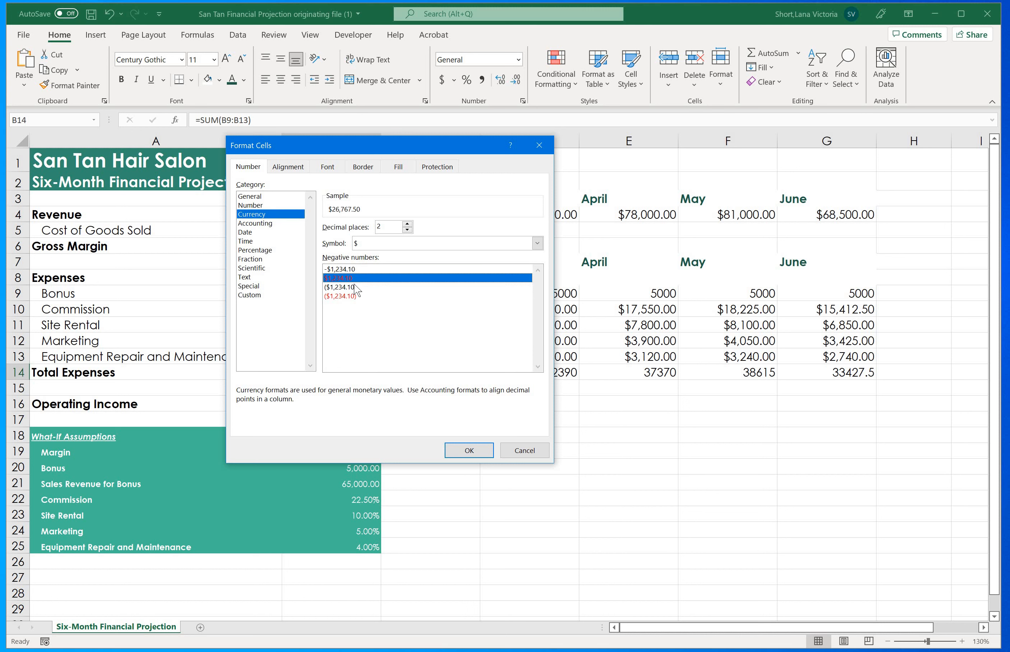
click(336, 269)
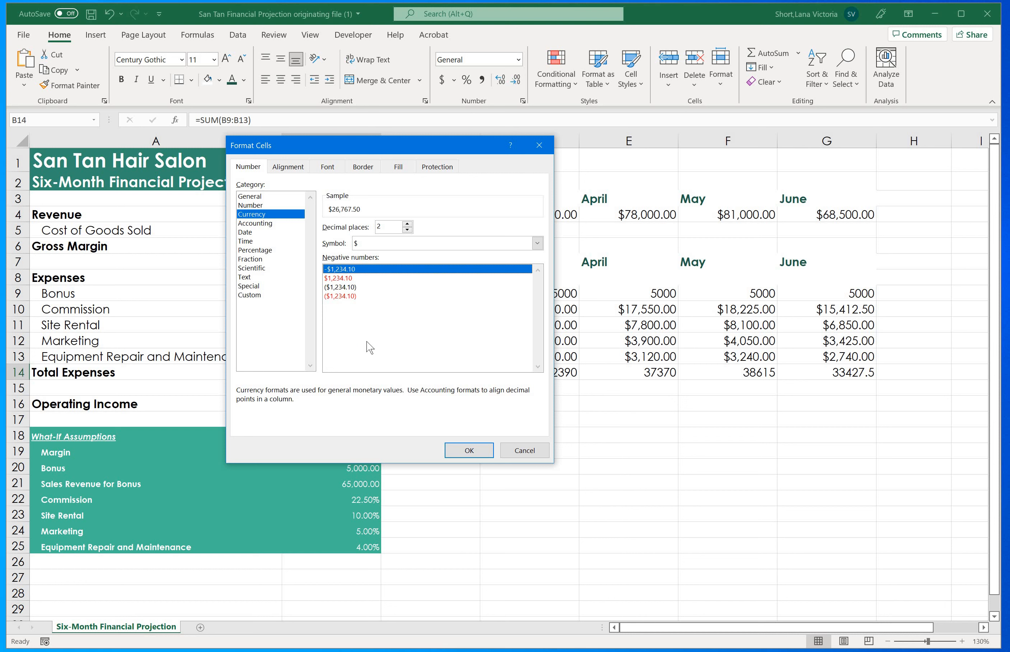
click(468, 450)
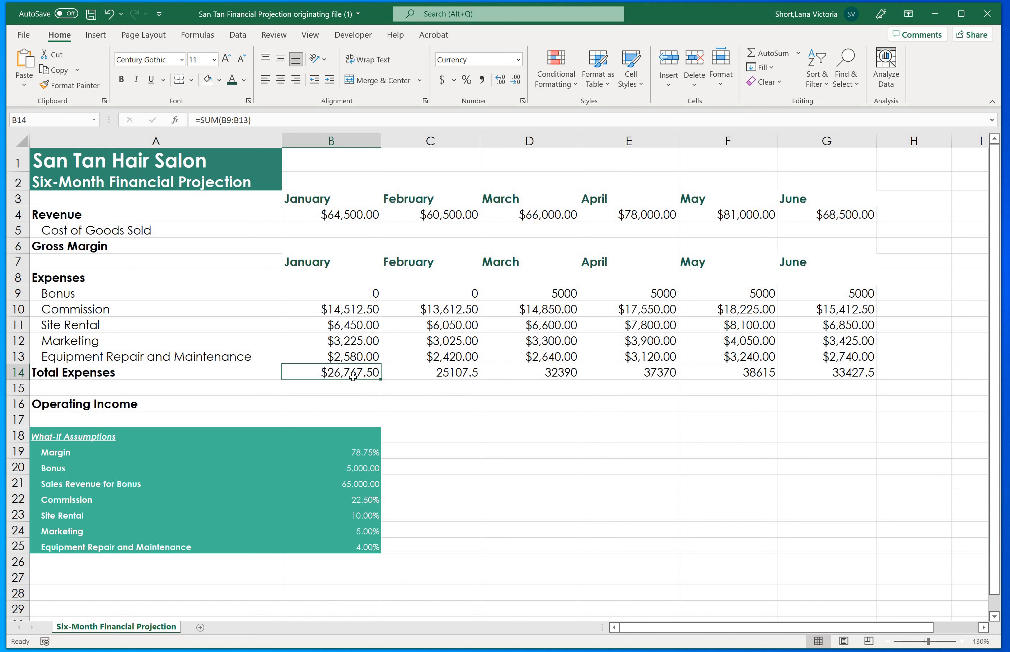
Step: Copy the currency format of B14 to the February through June Total Expenses in C14:G14 with Format Painter
click(64, 85)
drag(430, 373, 859, 377)
drag(801, 413, 801, 373)
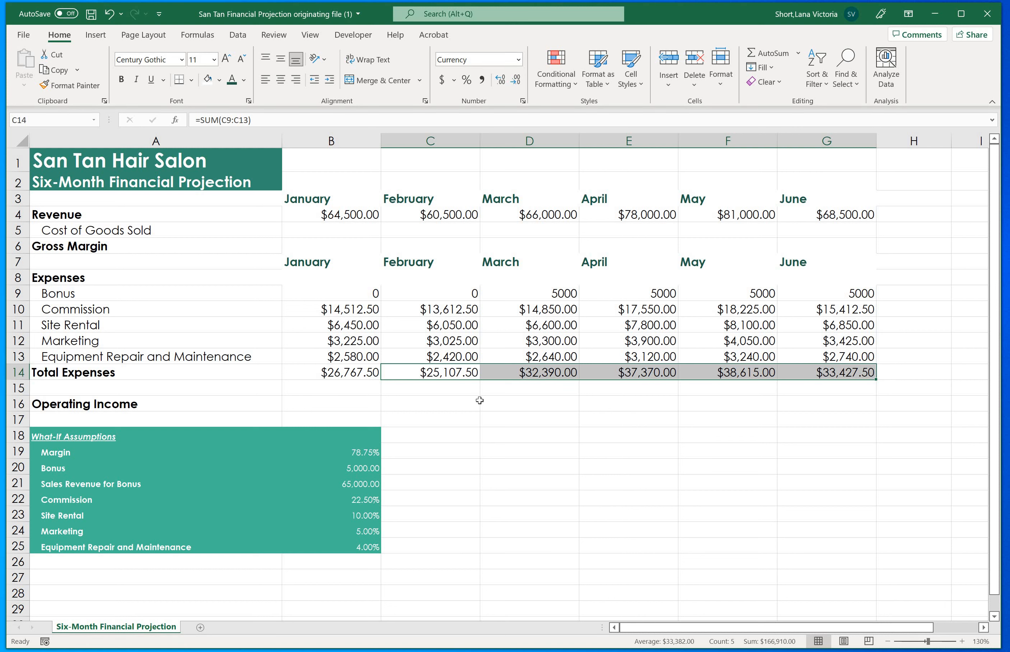
Step: Copy the currency format of January's Commission in B10 to the whole Bonus row, B9:G9, with Format Painter
click(355, 311)
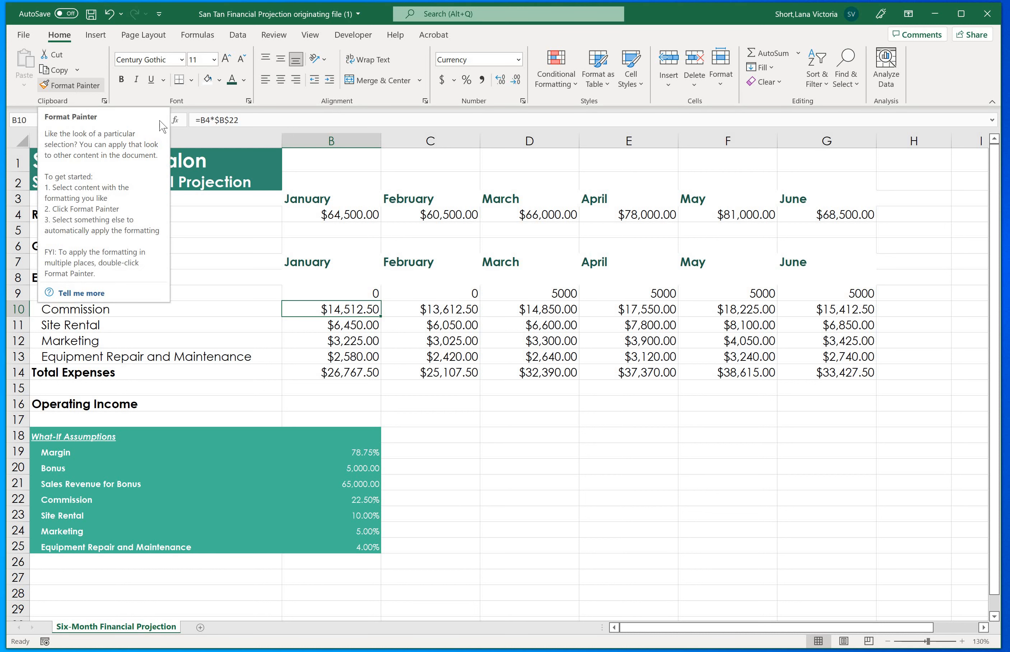
click(70, 86)
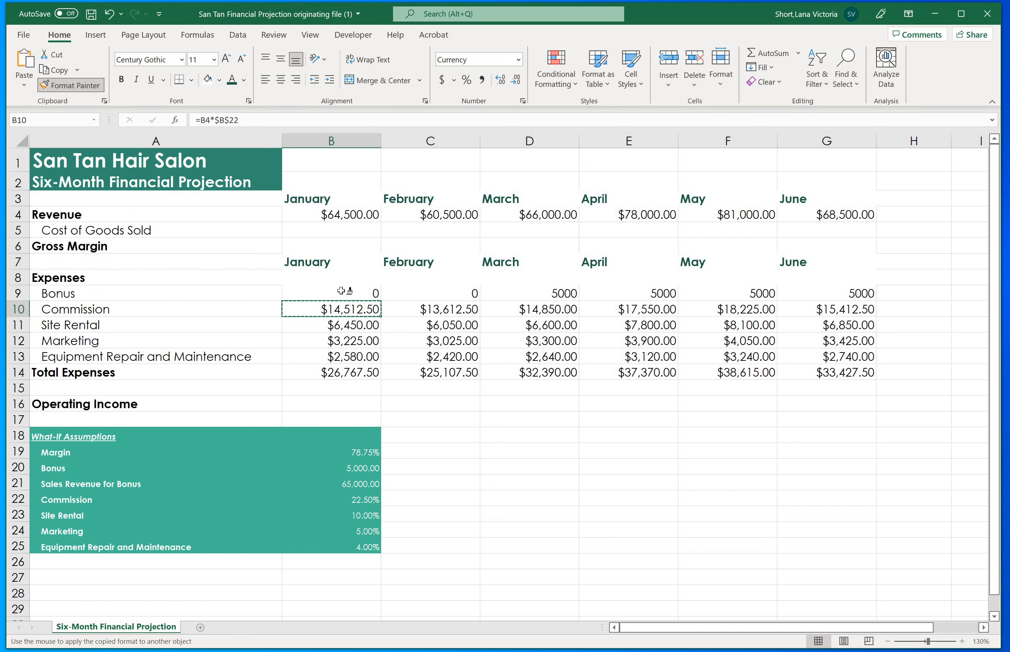
drag(339, 290, 821, 293)
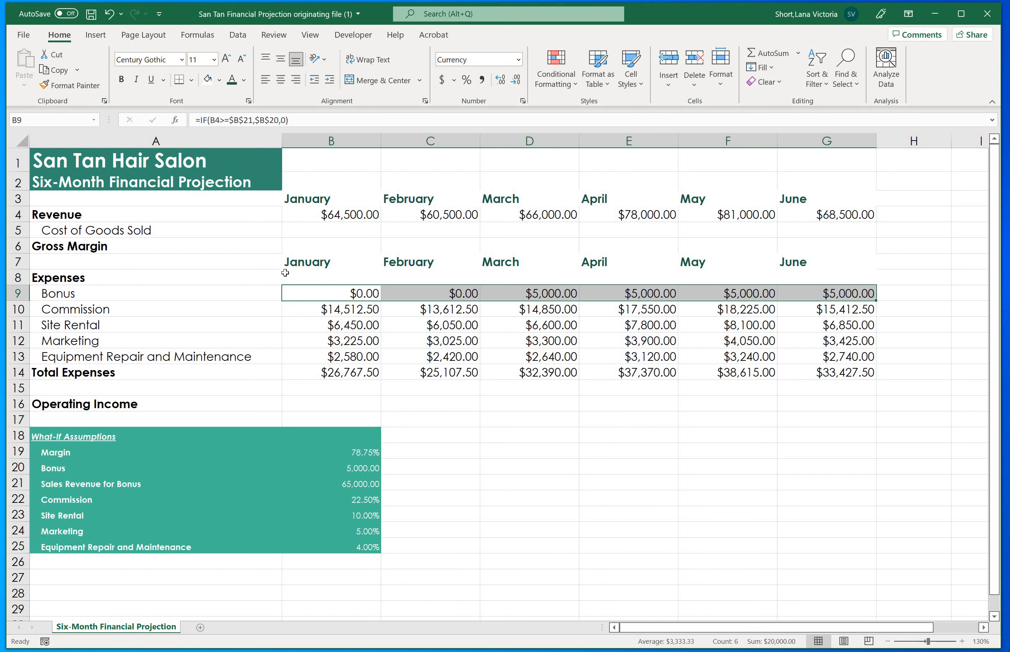
click(330, 231)
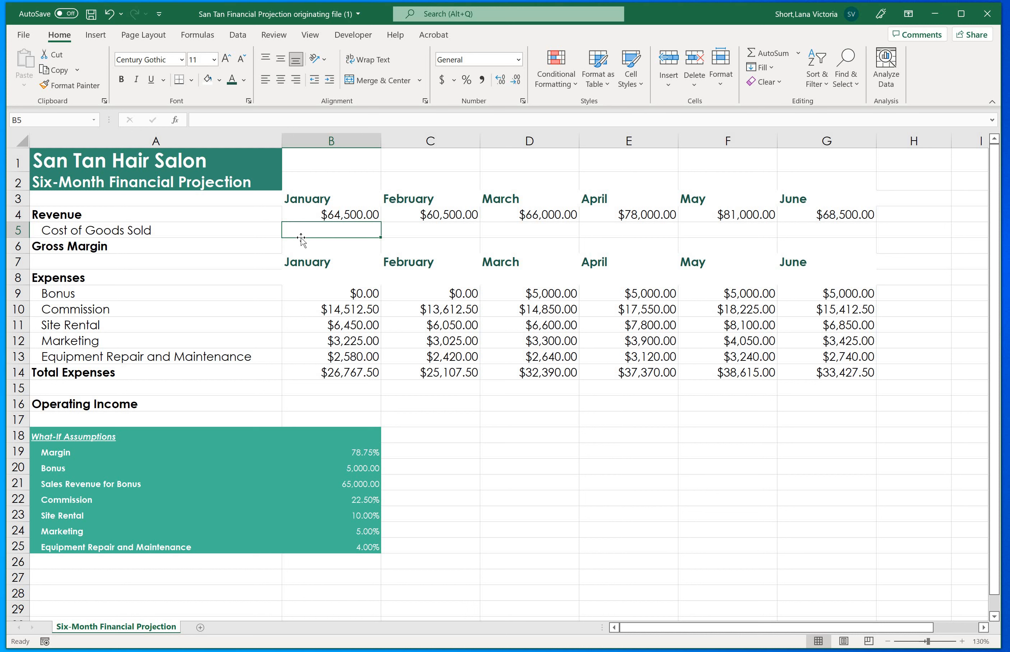
text(=)
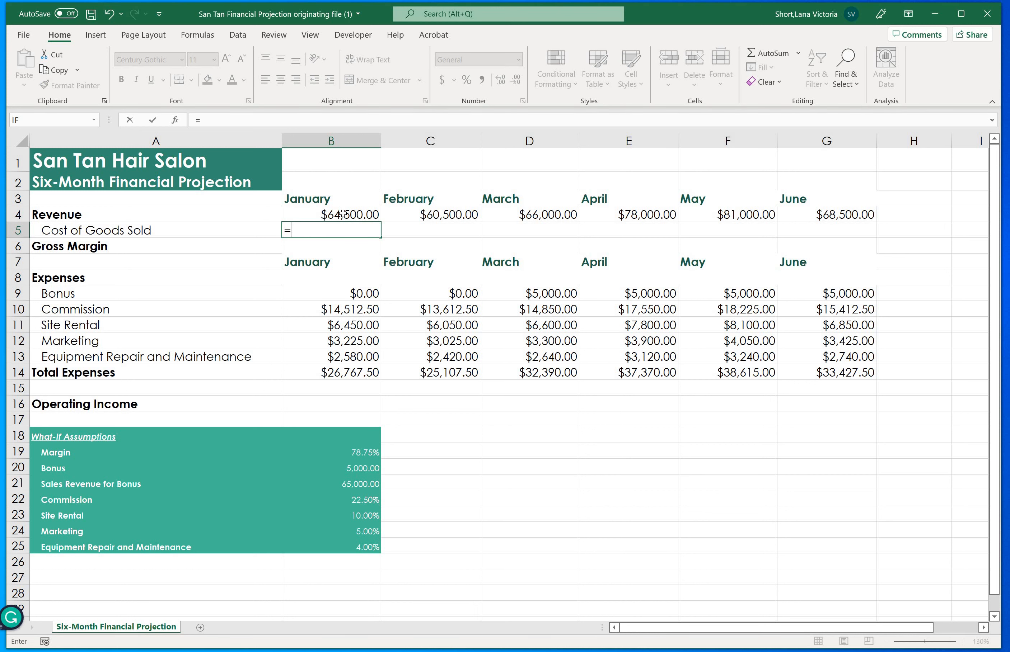
click(343, 215)
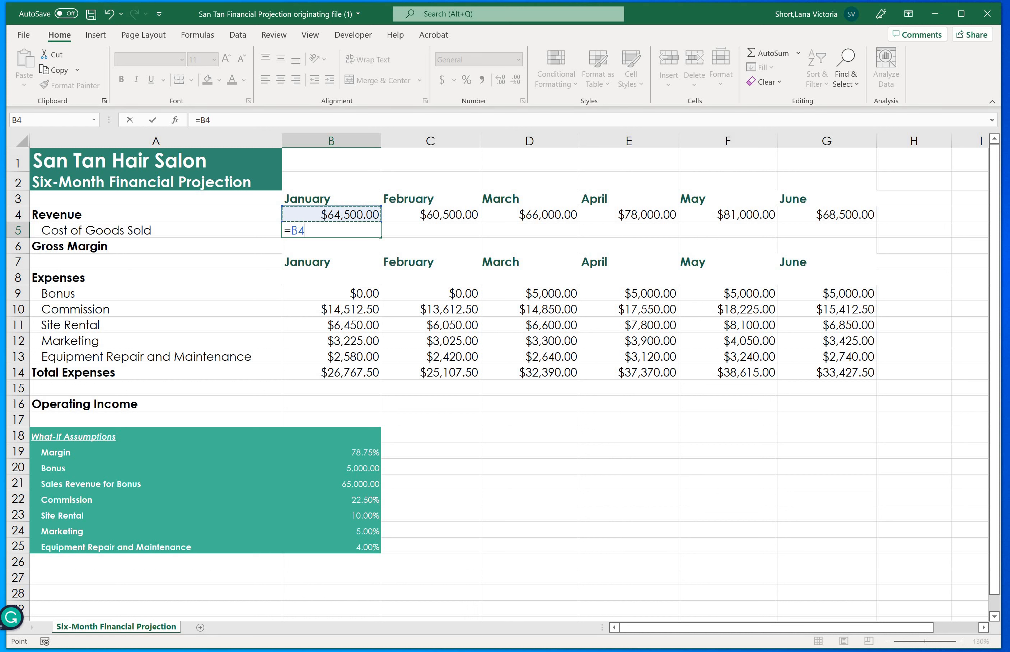
key(BackSpace)
key(BackSpace)
key(BackSpace)
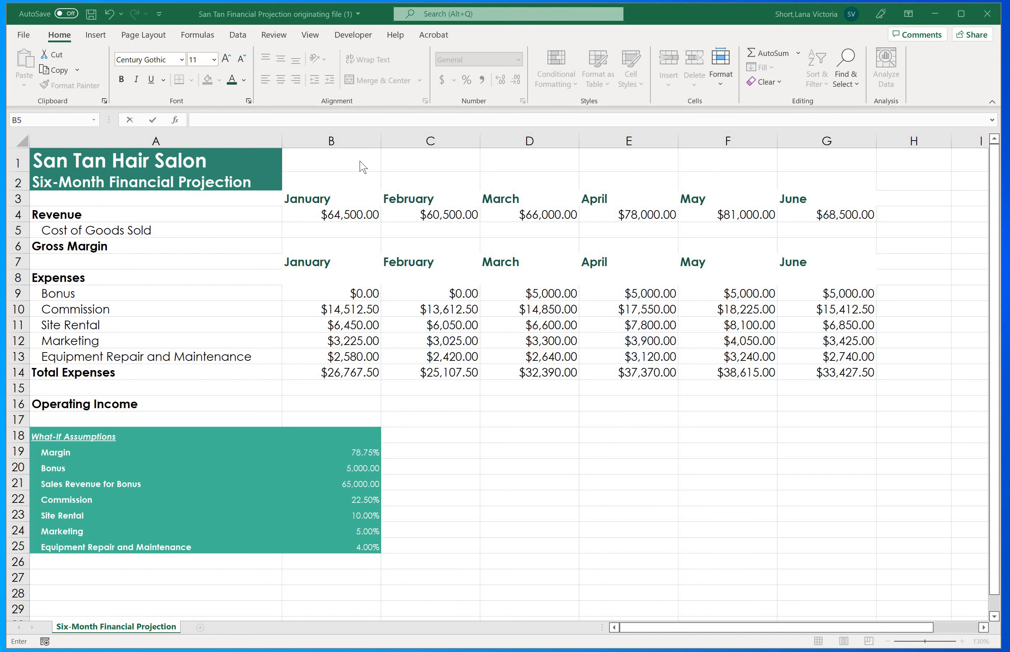
Step: Build January's Cost of Goods Sold formula in B5 as =B4-B4*B19, using January's Revenue and the Margin assumption
click(325, 231)
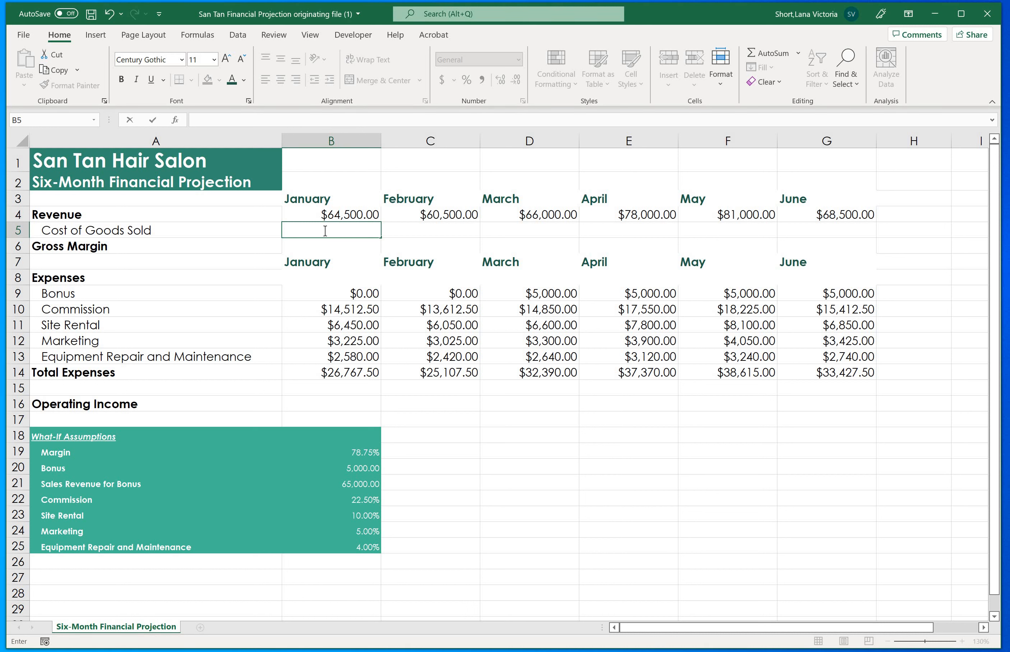
text(=)
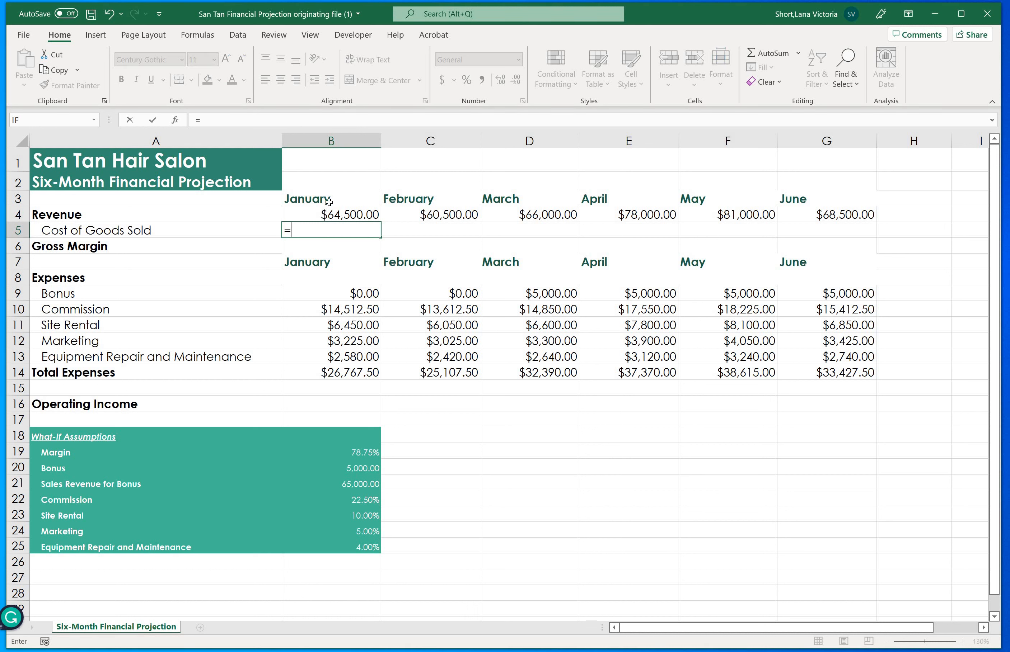
click(338, 218)
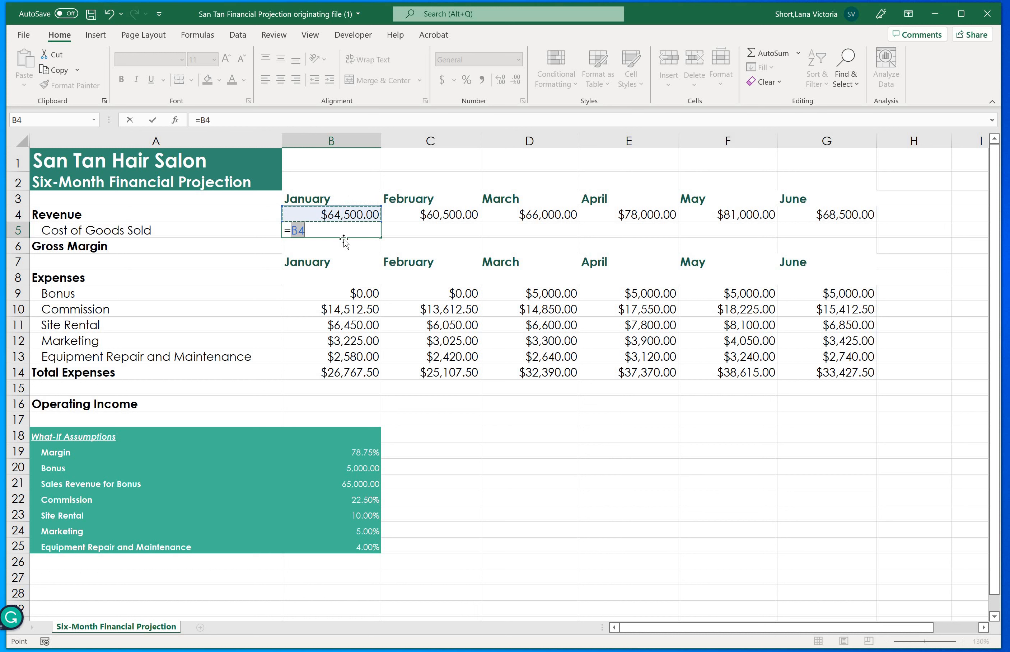
click(326, 233)
text(-)
text(B4)
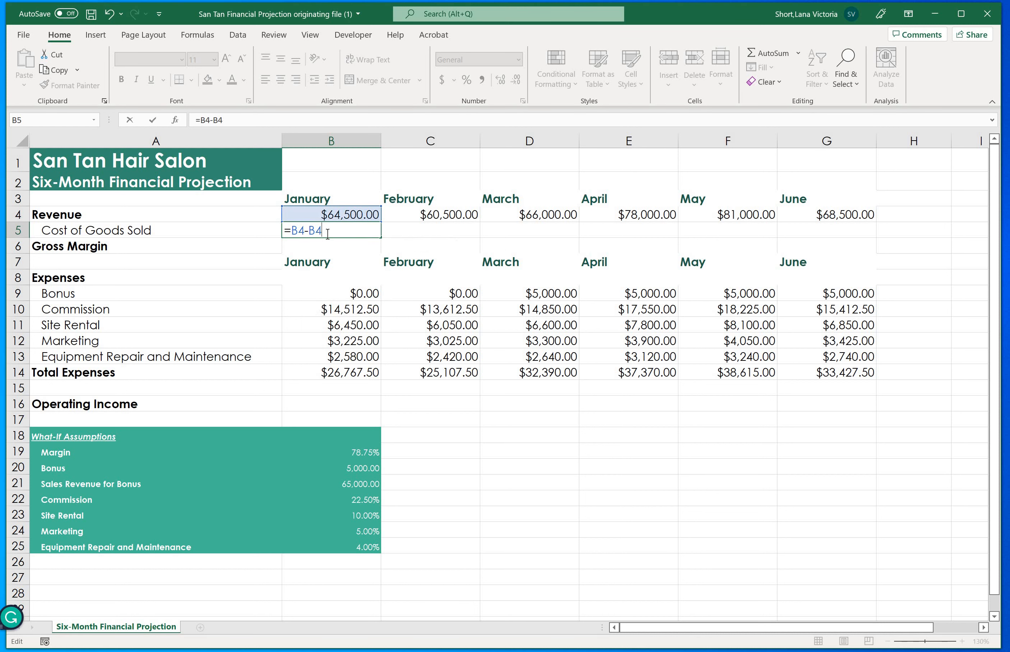
text(*)
click(364, 455)
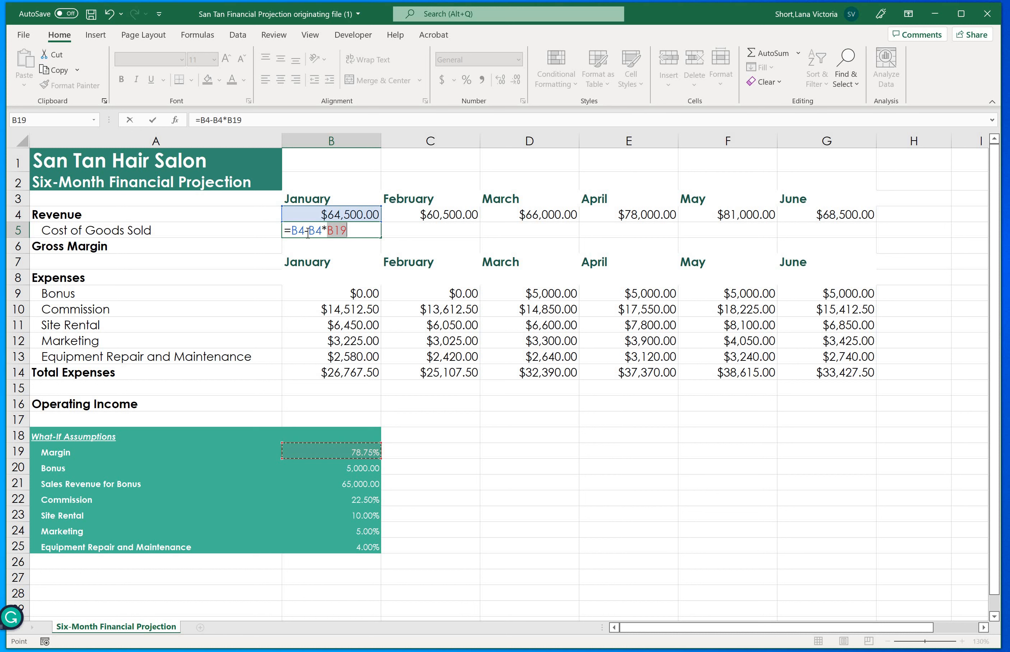
Step: Rework January's Cost of Goods Sold formula in B5 to read =B4*(1-B19)
key(F2)
text(*)
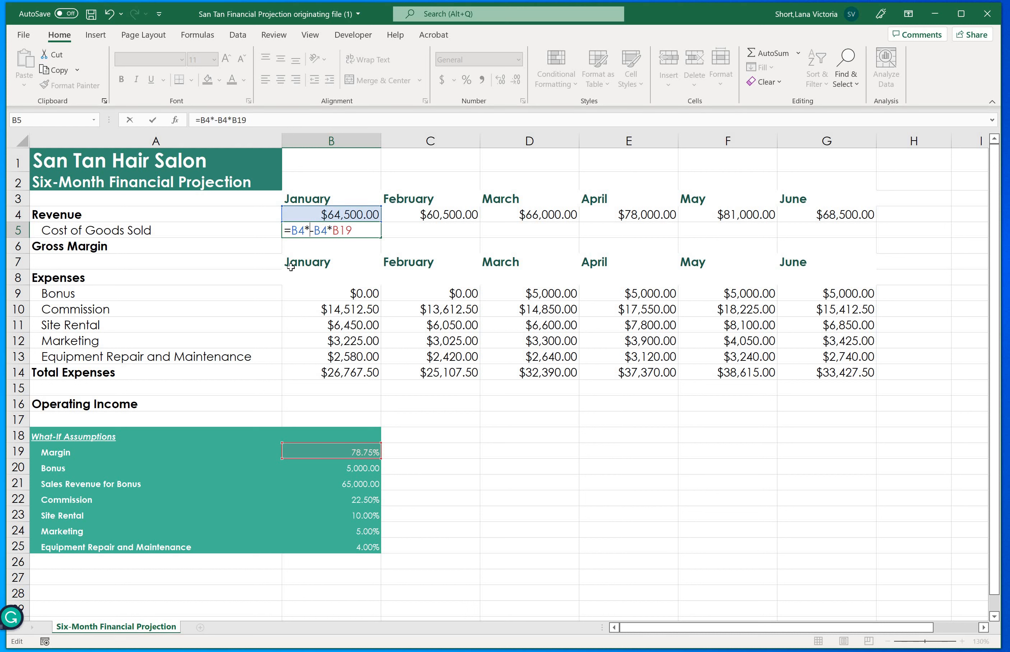
text(()
key(Right)
key(Left)
text(1)
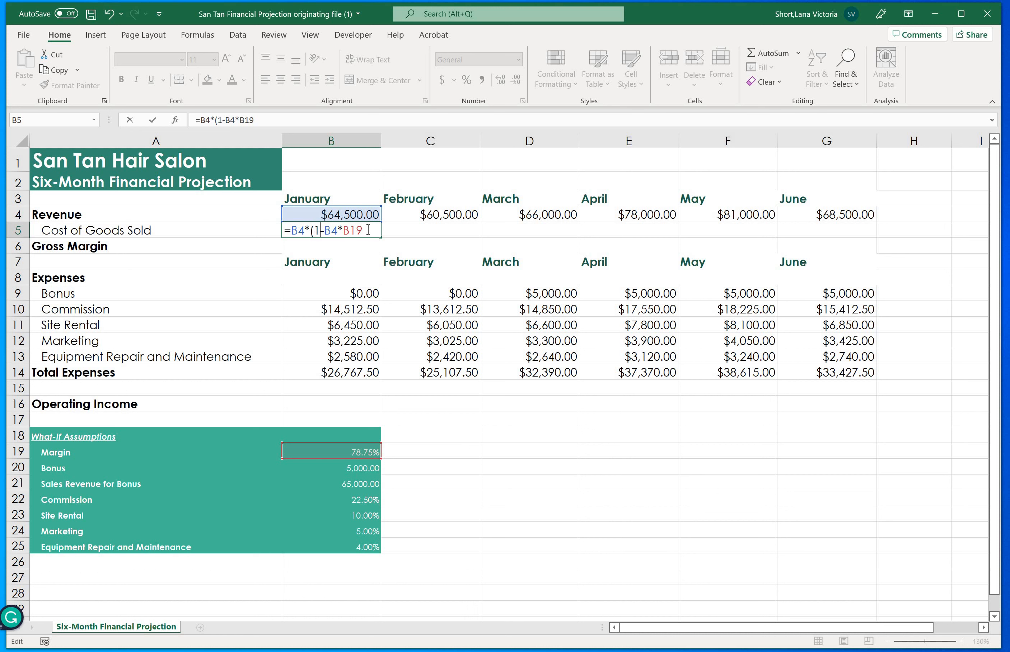
key(End)
text())
key(Left)
key(Left)
key(Left)
key(Left)
key(shift+Left)
key(shift+Left)
key(shift+Left)
key(Delete)
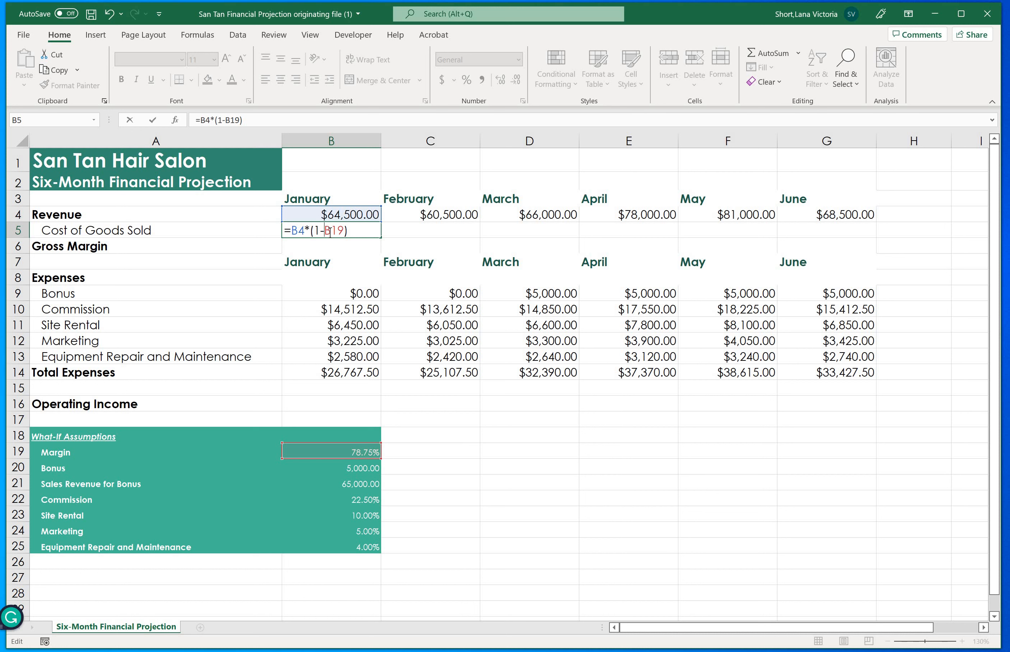
Step: Make the Margin reference in B5 absolute as =B4*(1-$B$19) and copy the formula across to June in G5
text($)
key(Right)
text($)
key(Return)
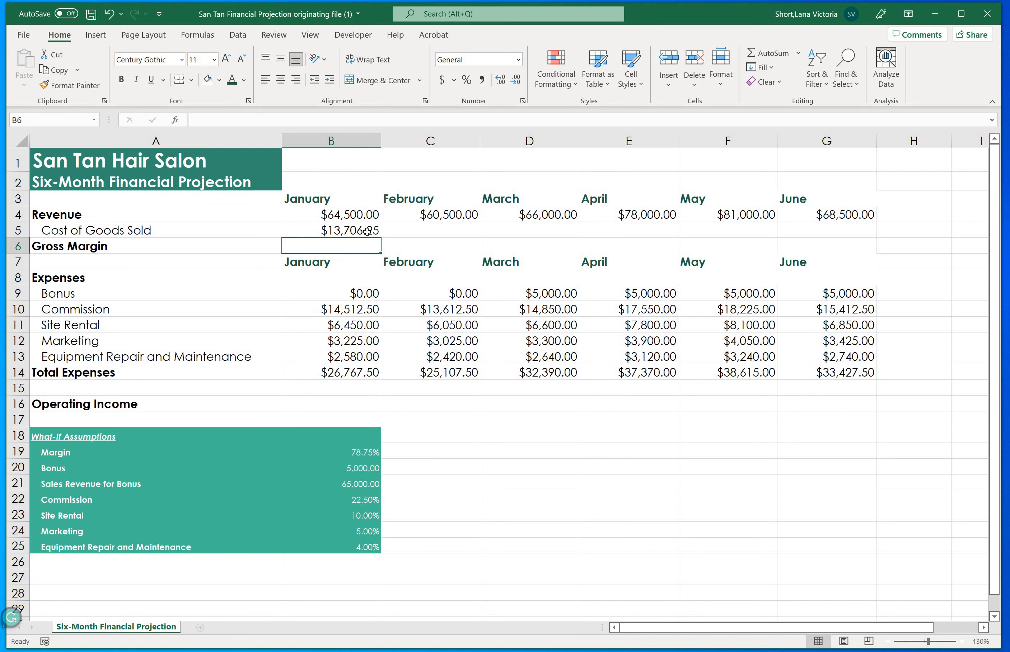
click(367, 231)
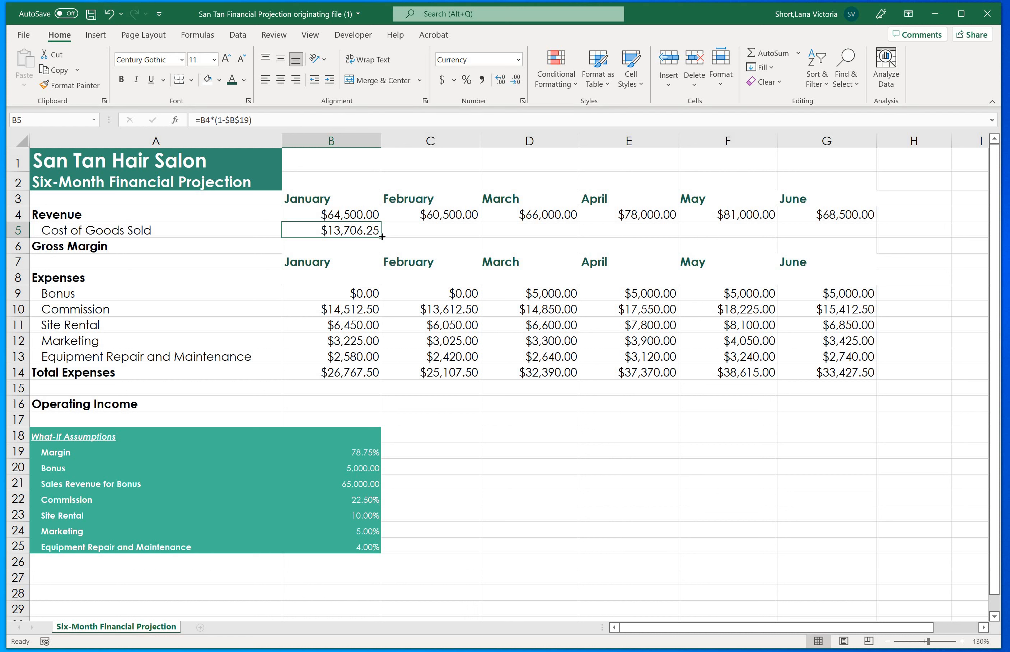
drag(382, 236, 865, 232)
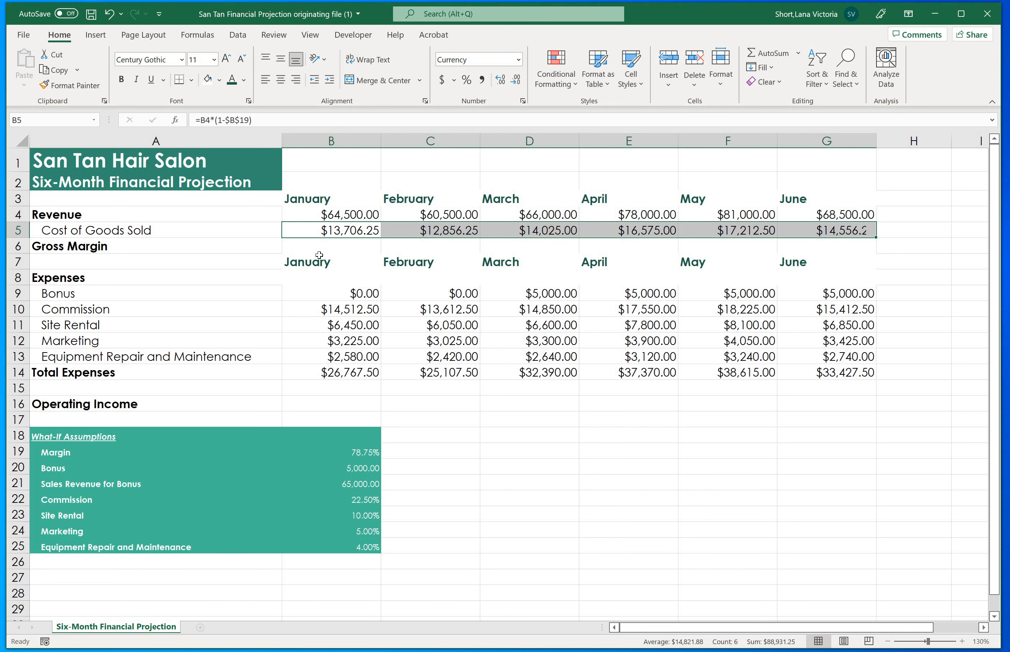
Step: Enter =B4-B5 in B6 for January's Gross Margin and copy it across to June in G6
click(325, 248)
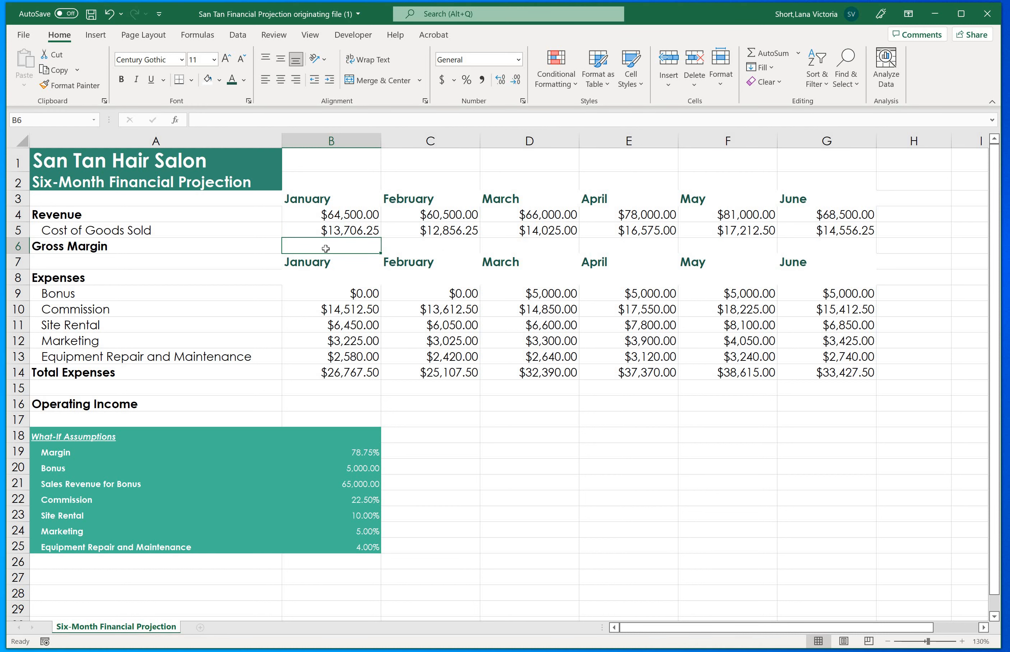
text(=)
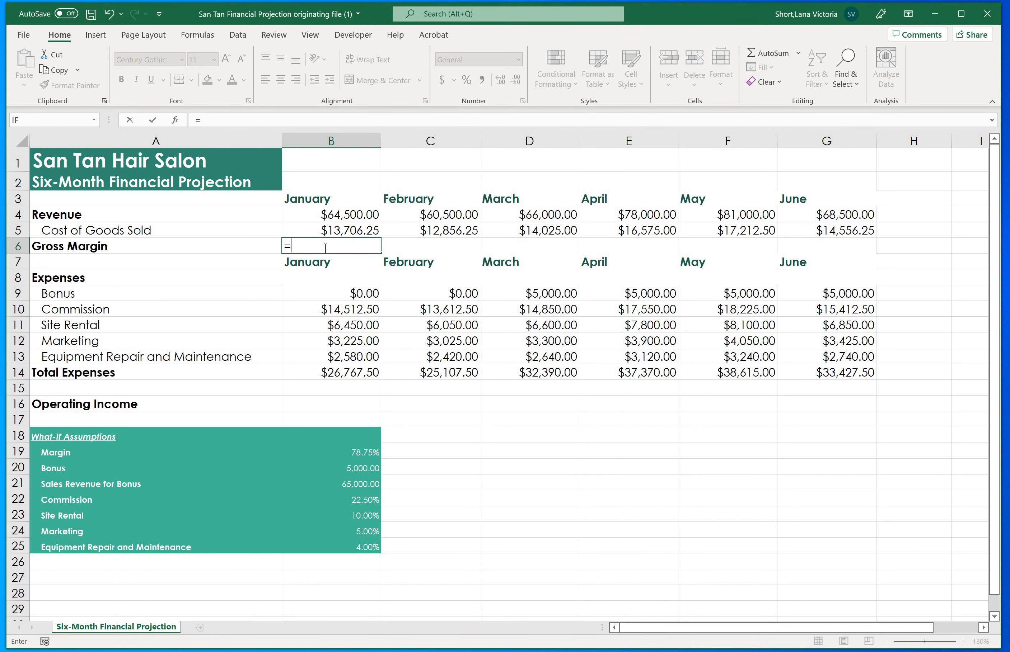
click(344, 215)
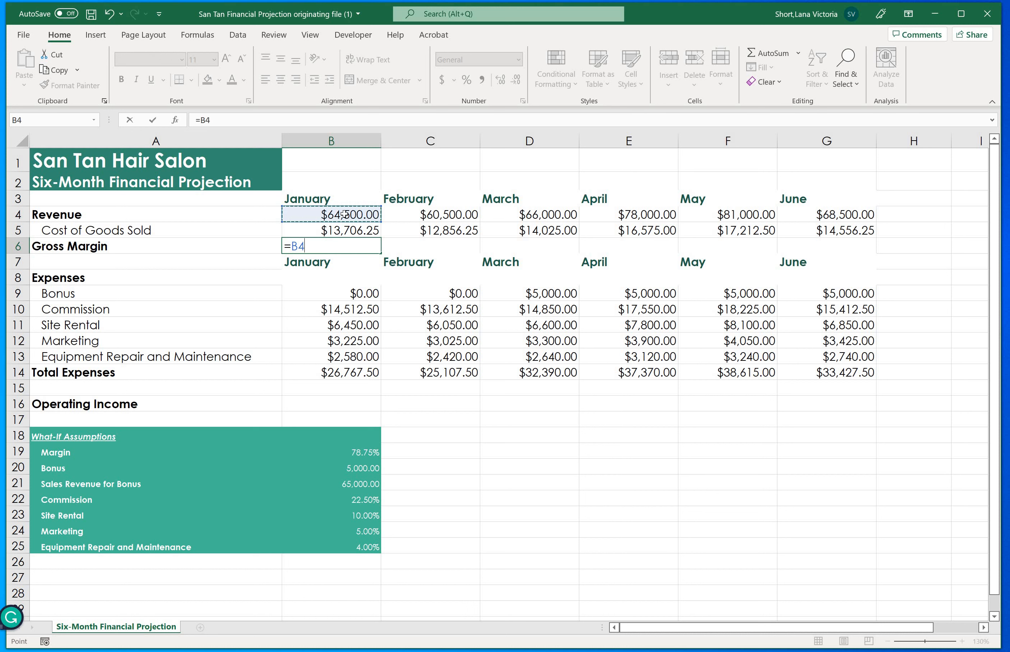
text(-)
click(358, 230)
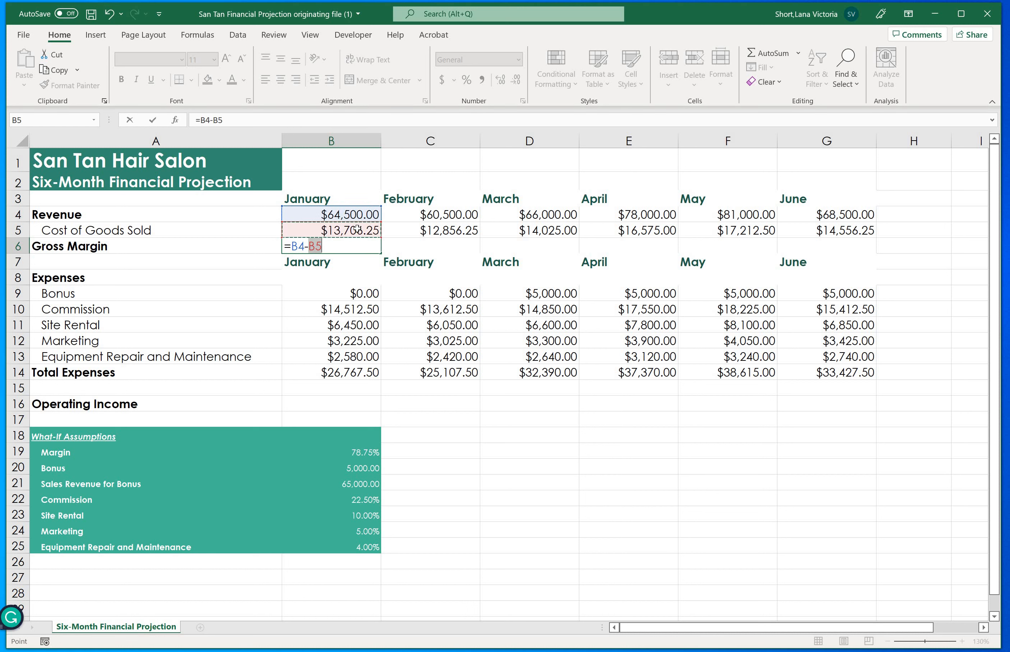
key(Return)
key(Up)
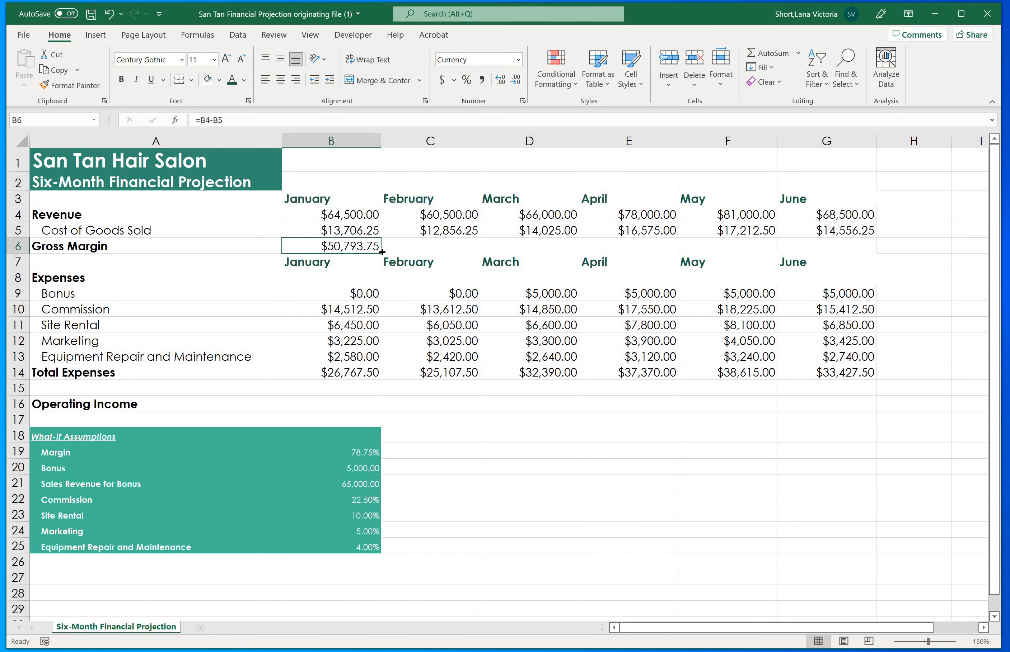
drag(662, 262, 861, 261)
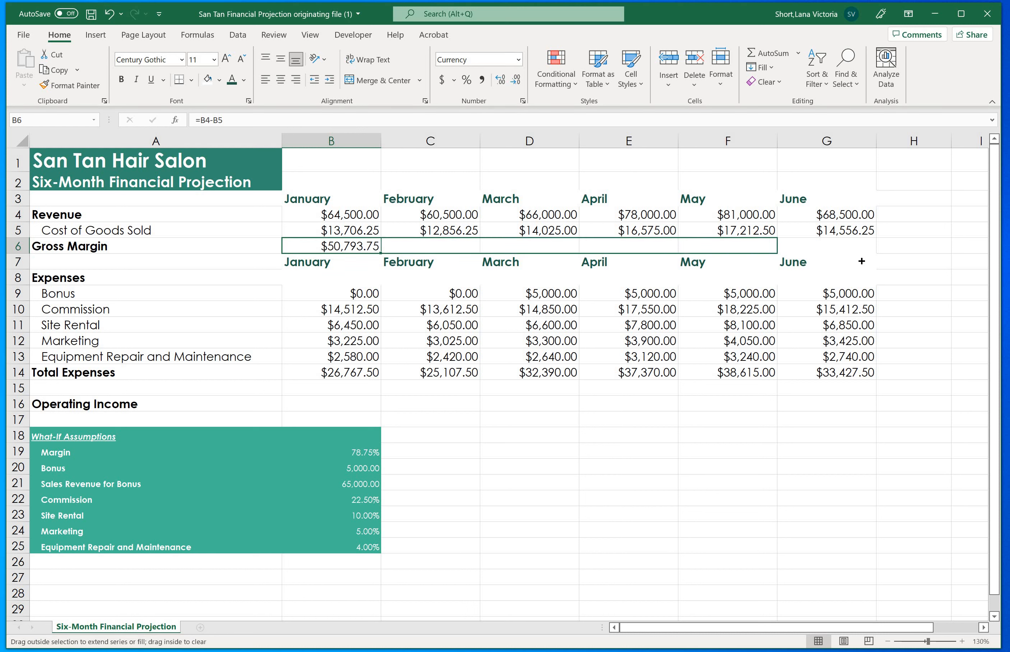
drag(643, 480, 536, 502)
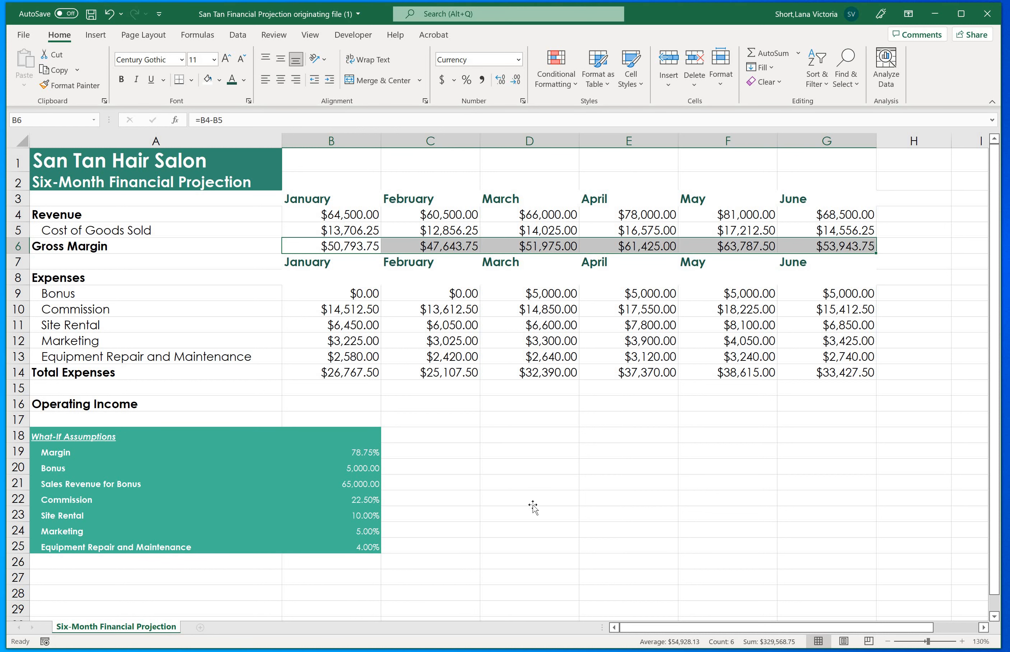
click(531, 498)
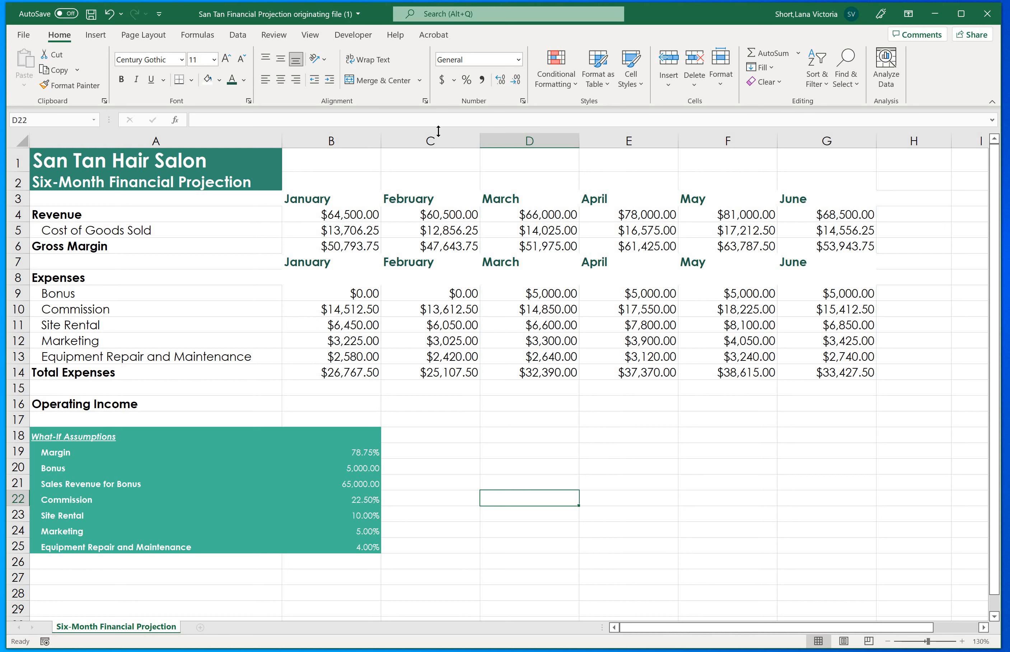
Step: Make the Gross Margin row A6:G6 and the Total Expenses amounts in B14:G14 bold
drag(119, 246, 806, 250)
key(ctrl+b)
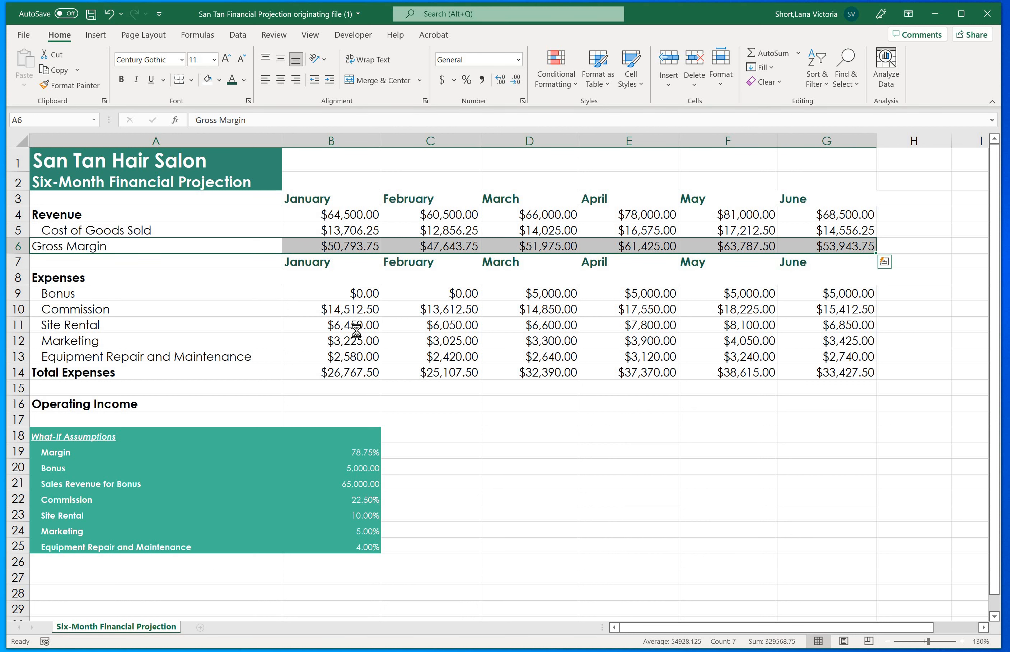
key(ctrl+b)
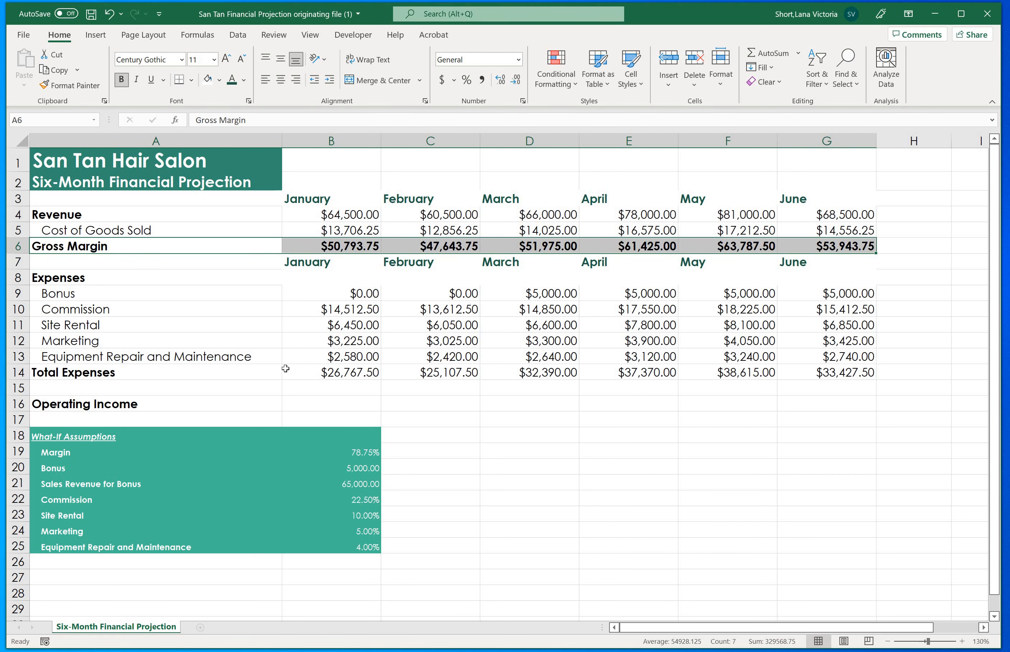
drag(331, 373, 821, 375)
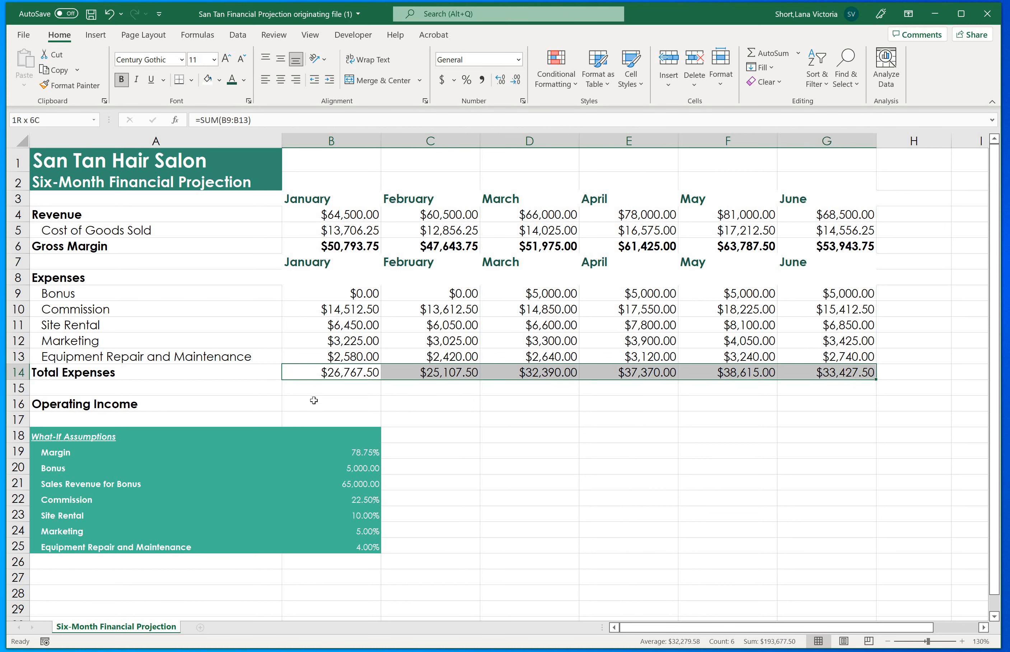
key(ctrl+b)
Step: Enter =B6-B14 in B16 to calculate January's Operating Income from Gross Margin and Total Expenses
key(Down)
key(Down)
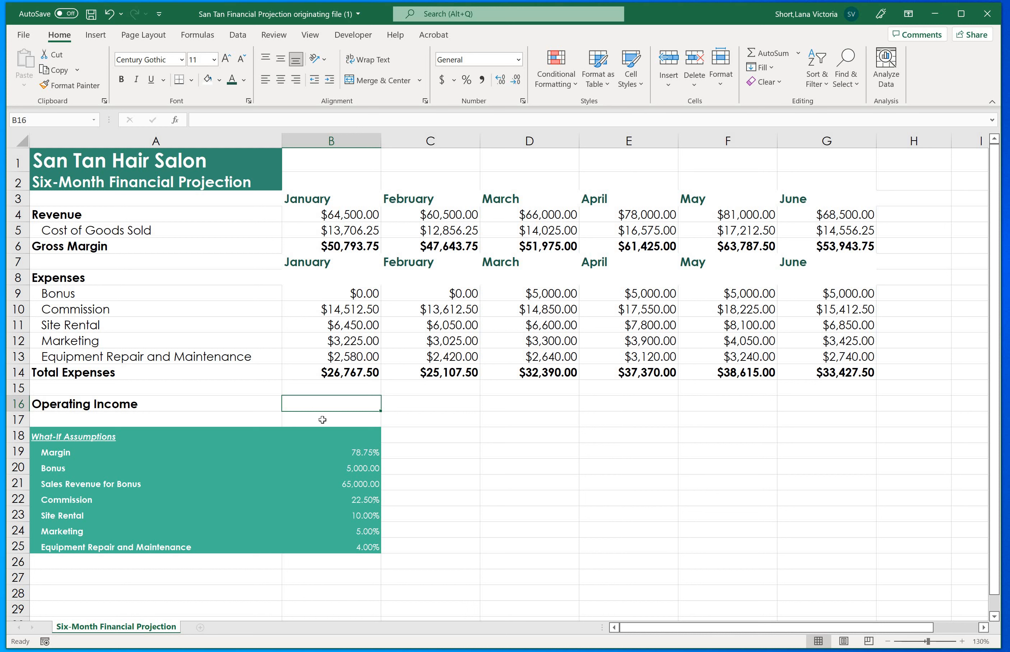
text(=)
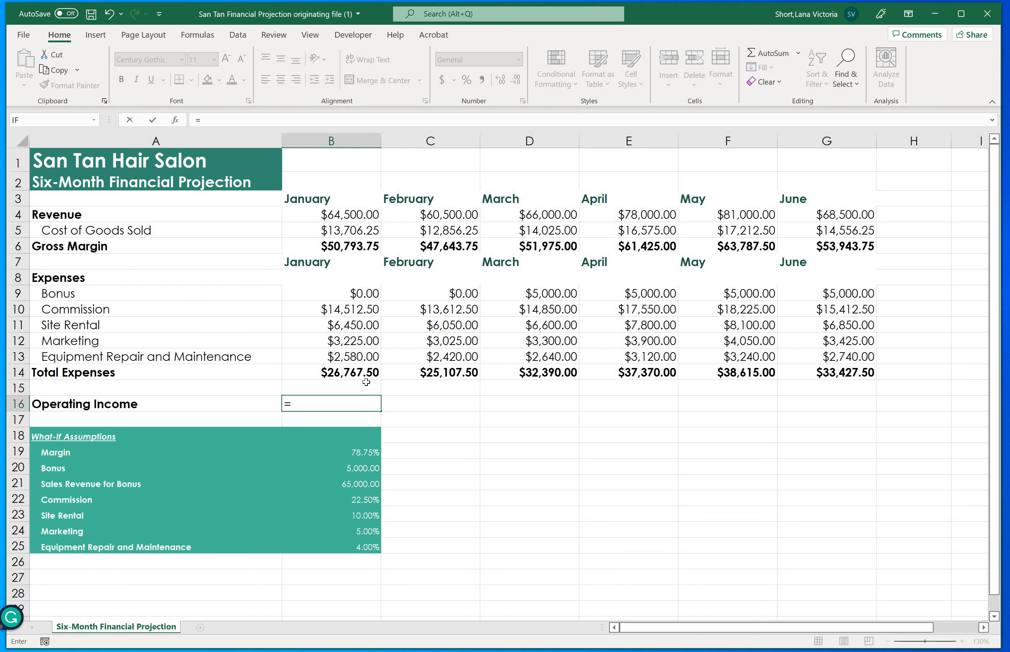
click(346, 253)
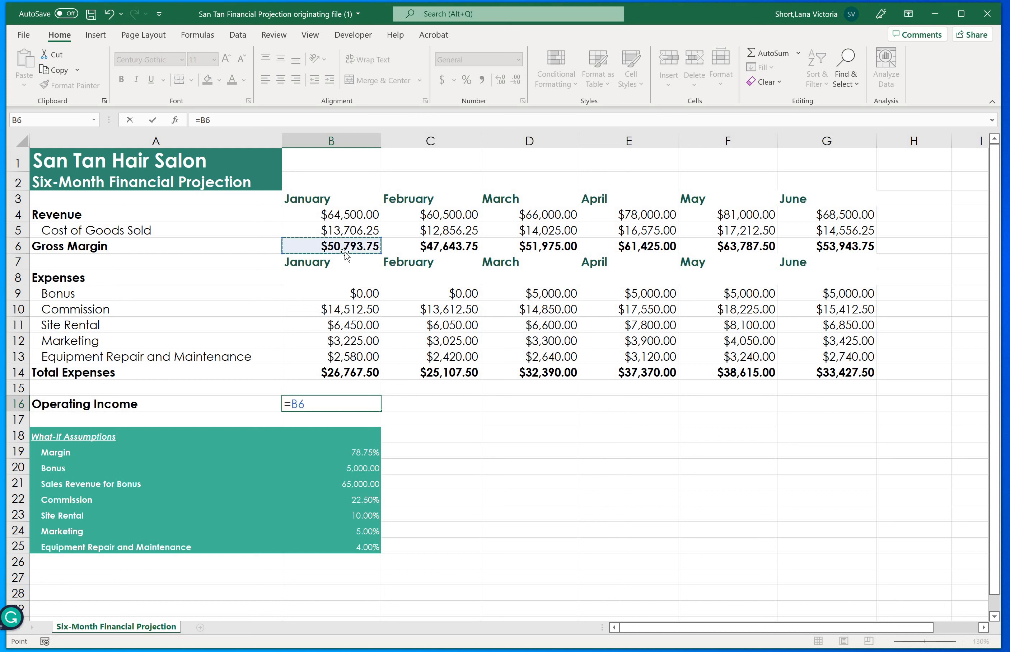
text(-)
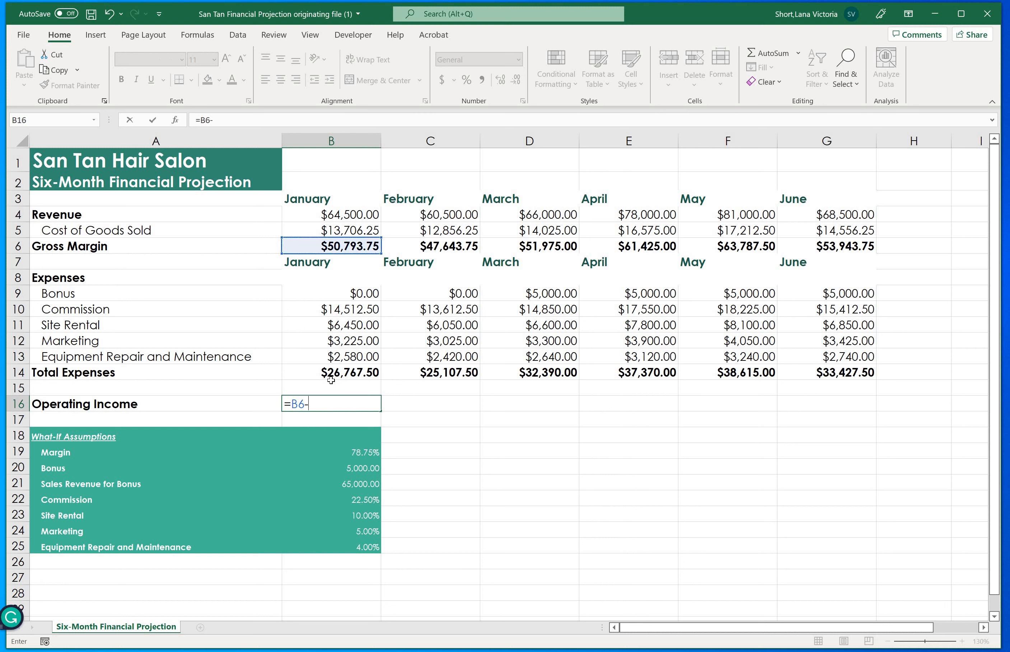
click(335, 373)
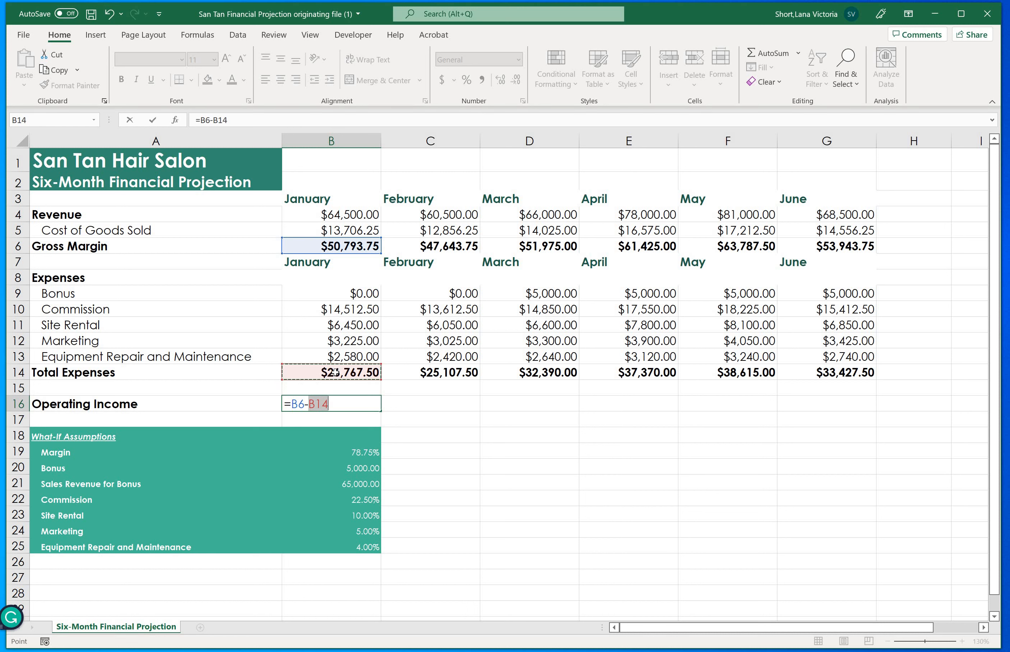
key(Return)
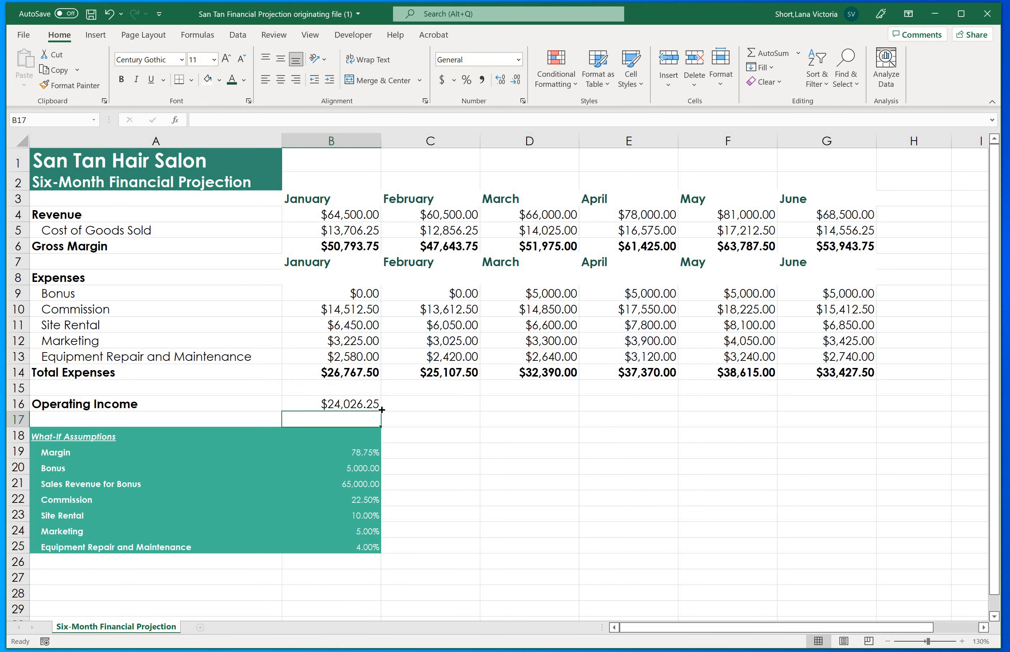
Step: Copy January's Operating Income formula across to June in G16 and make the amounts in B16:G16 bold
click(363, 405)
drag(382, 410, 880, 408)
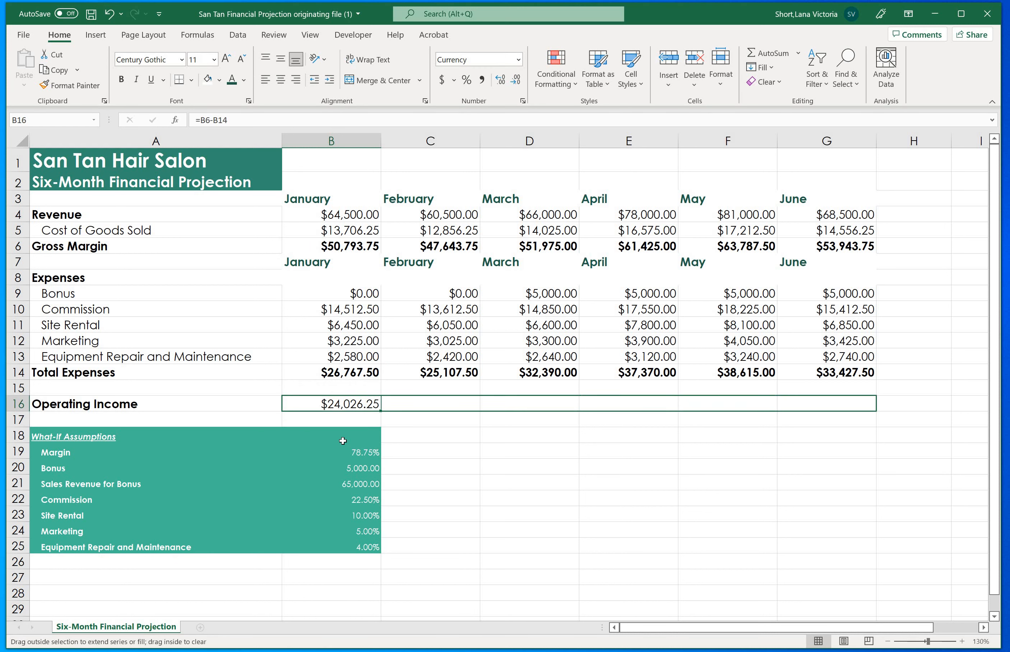
key(ctrl+b)
click(469, 499)
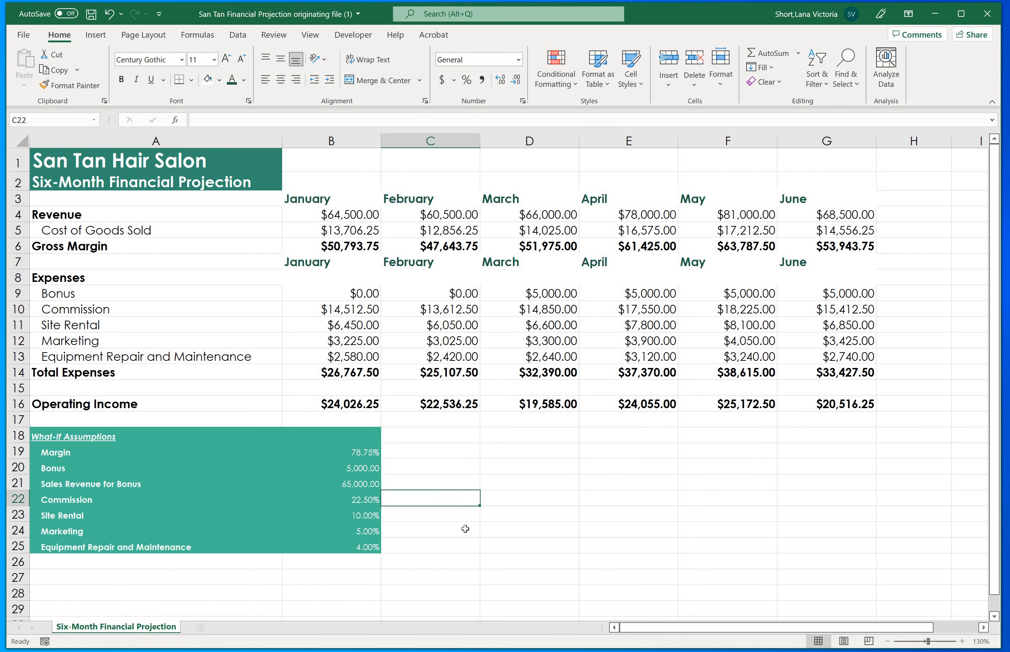